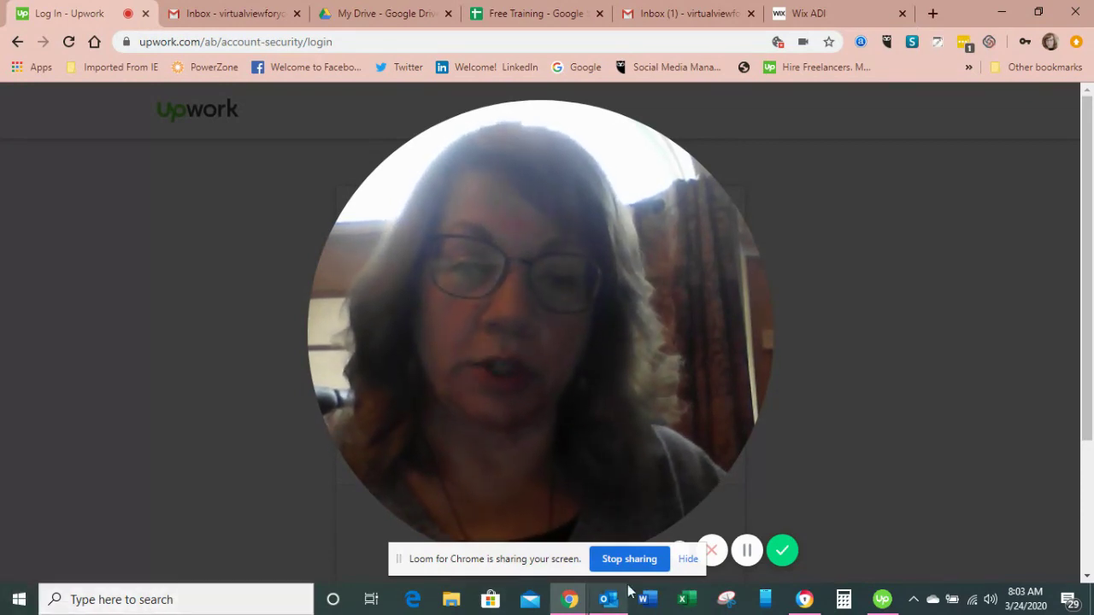
- Scroll down the login page and choose Sign Up under 'New to Upwork?'
click(683, 556)
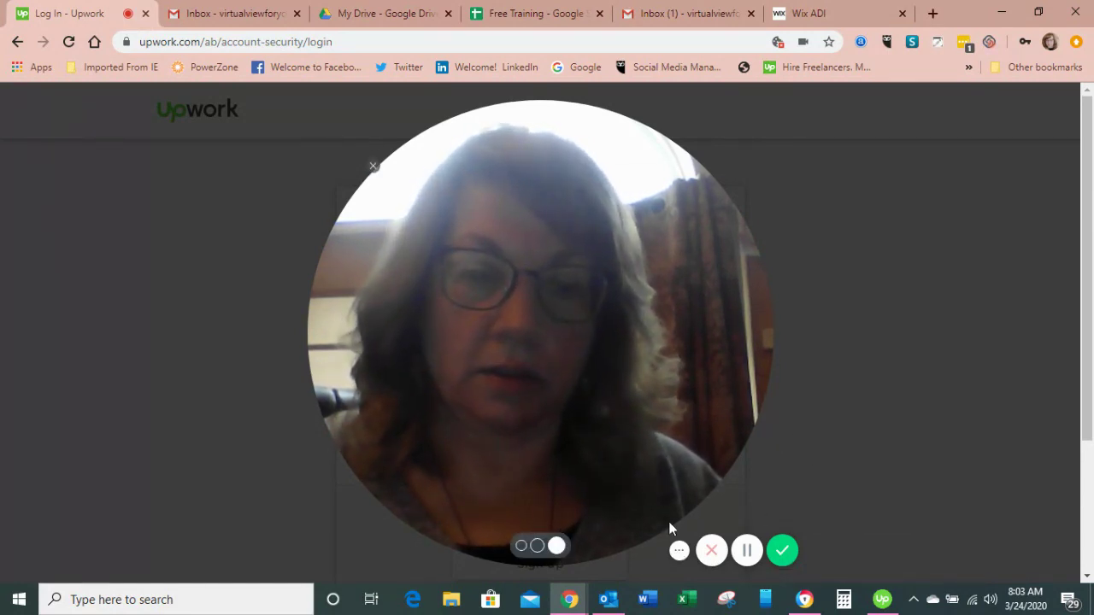
click(521, 546)
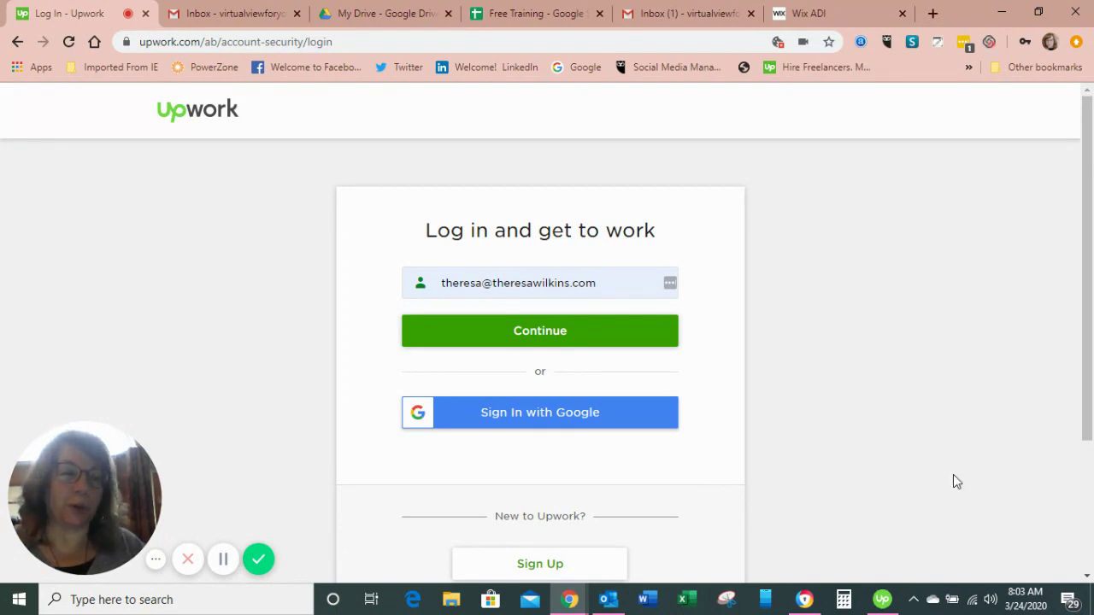
drag(1088, 344, 1092, 403)
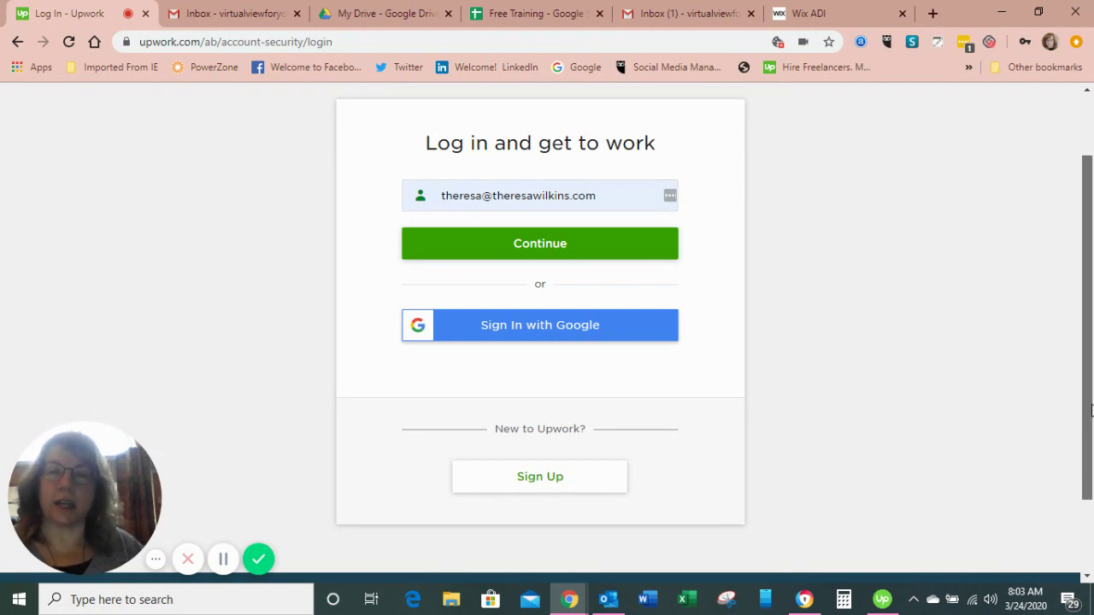
drag(1089, 411, 1087, 360)
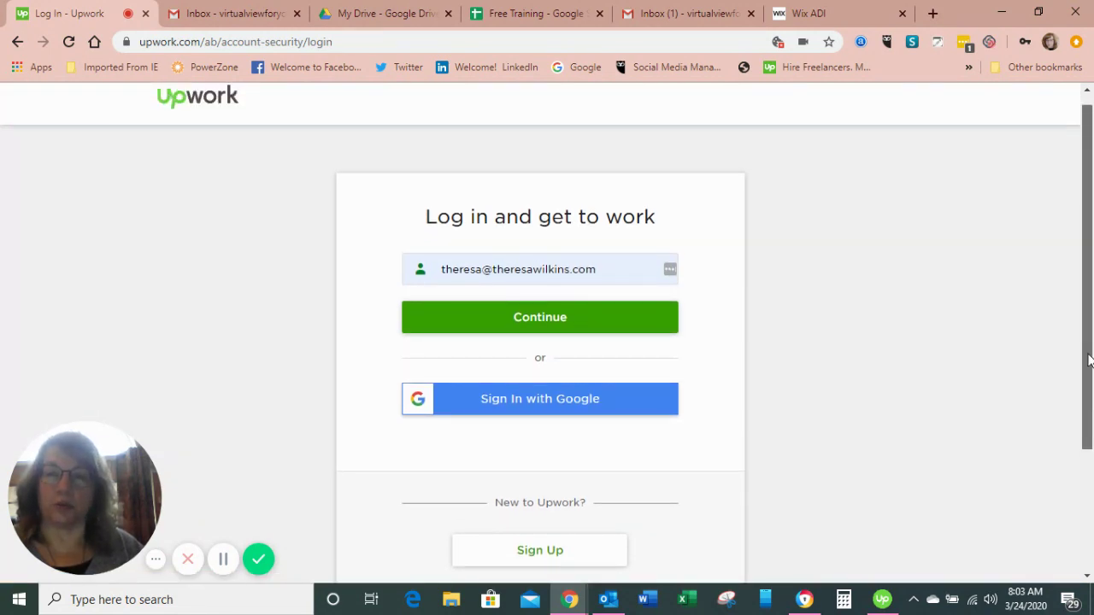
drag(1088, 360, 1087, 416)
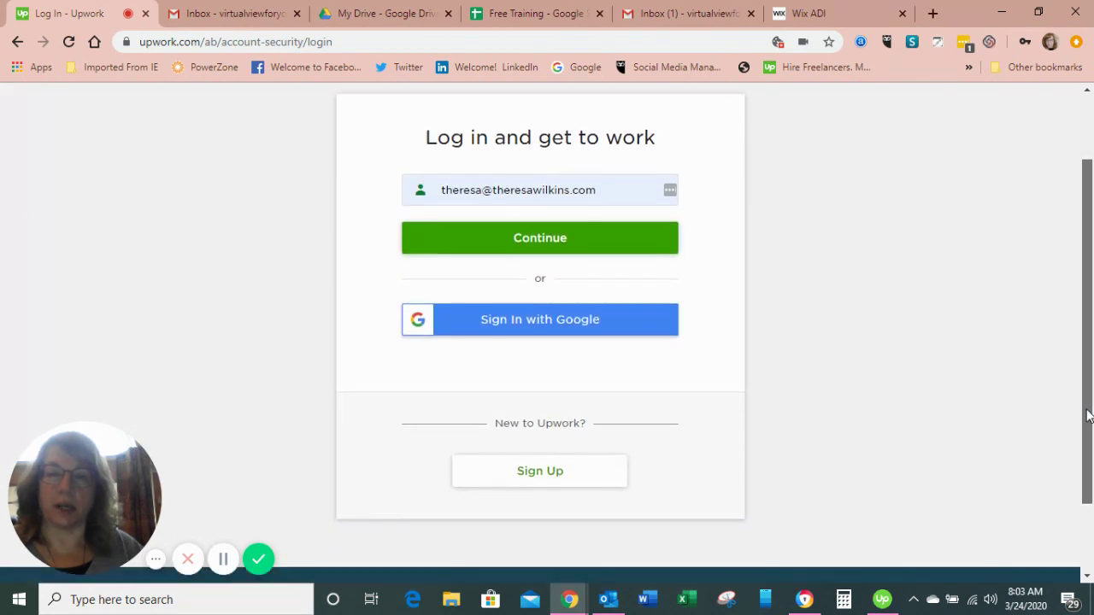
click(548, 476)
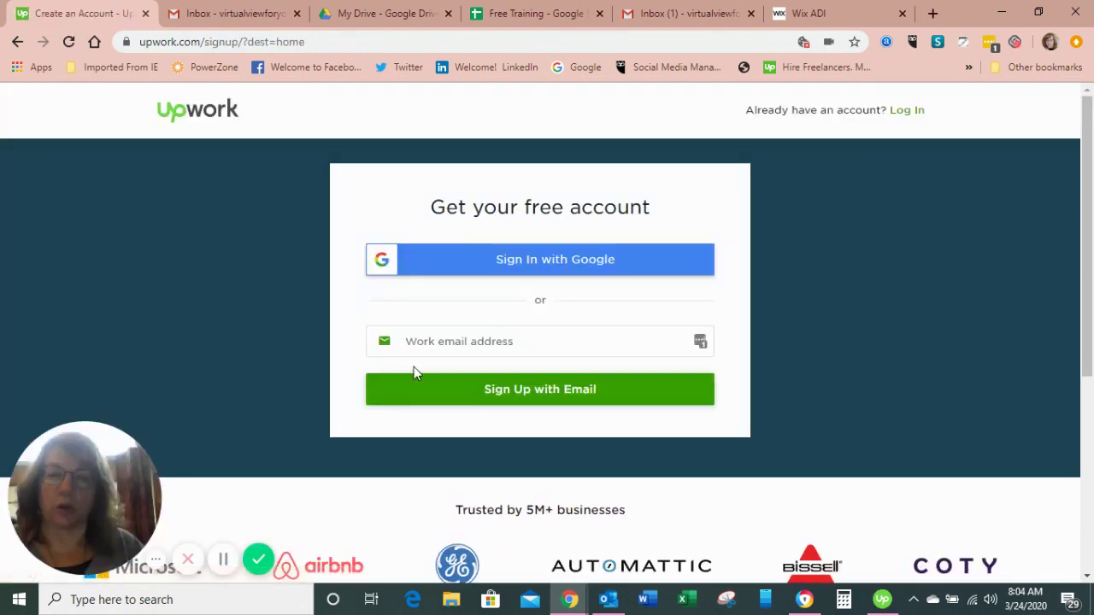
- Enter a Gmail address as the work e-mail and submit it, accepting the Gmail warning
click(520, 395)
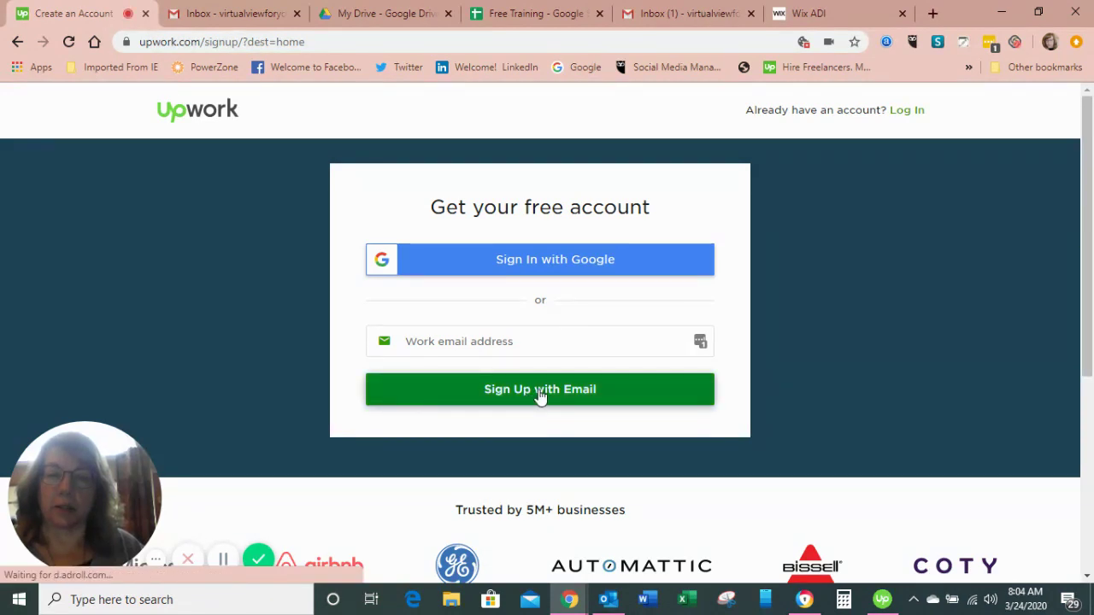
click(535, 341)
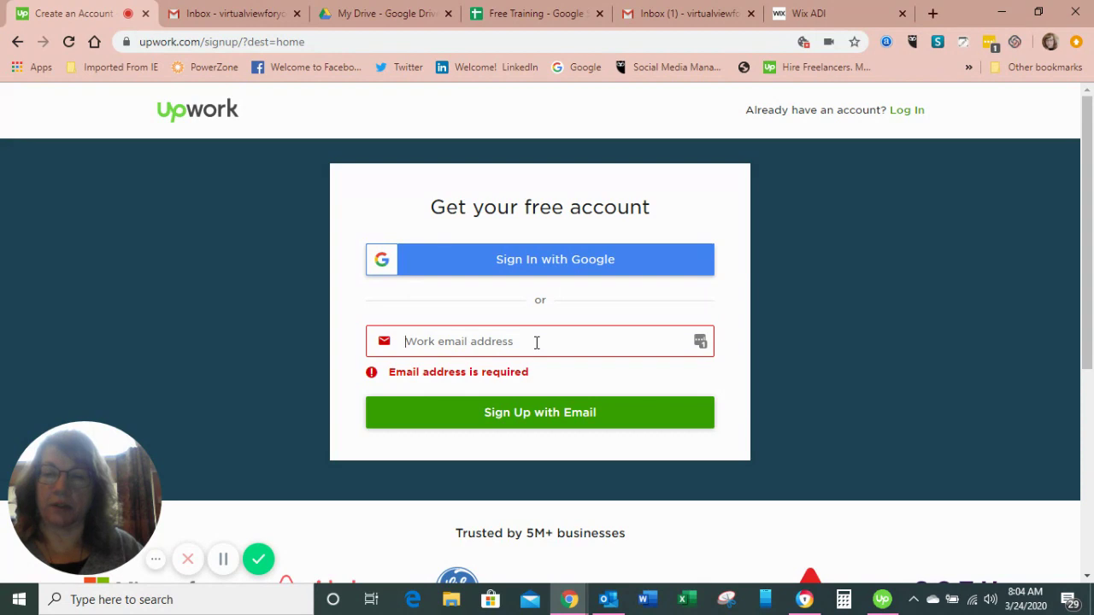
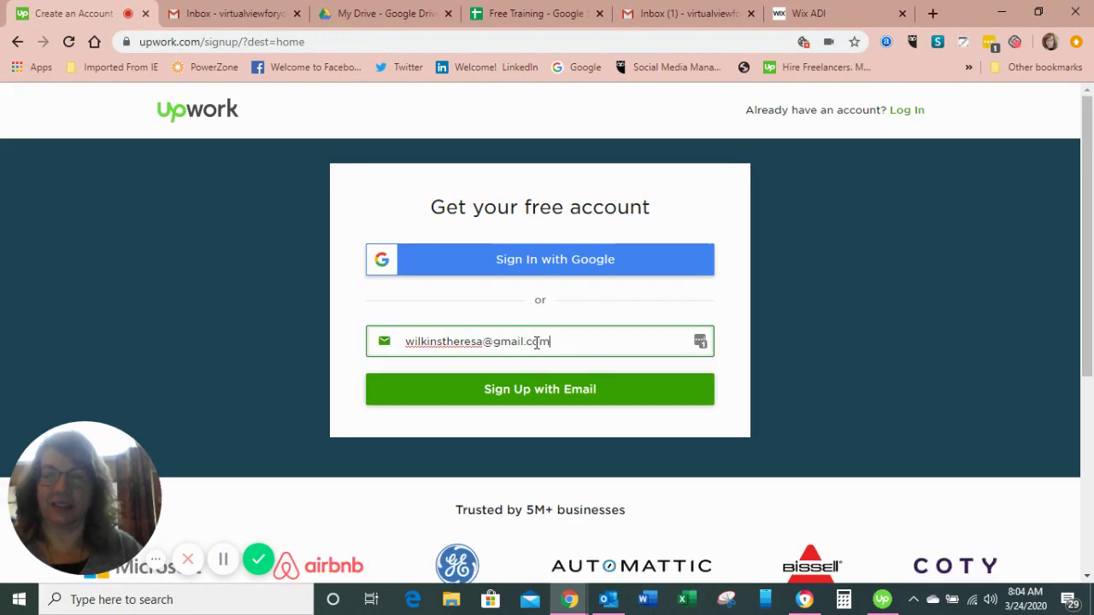
click(538, 391)
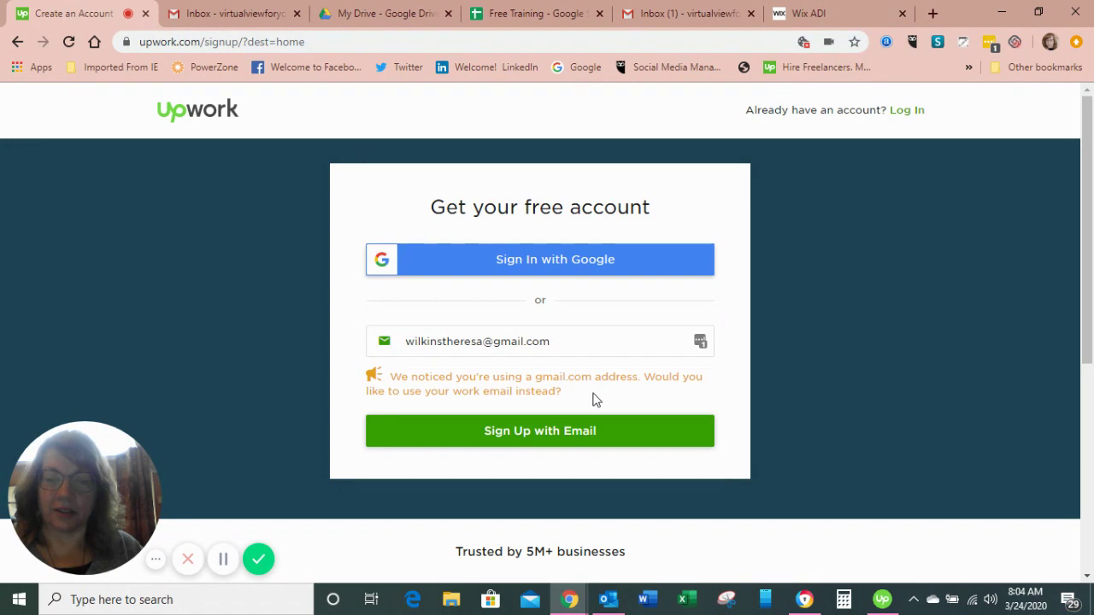
click(557, 435)
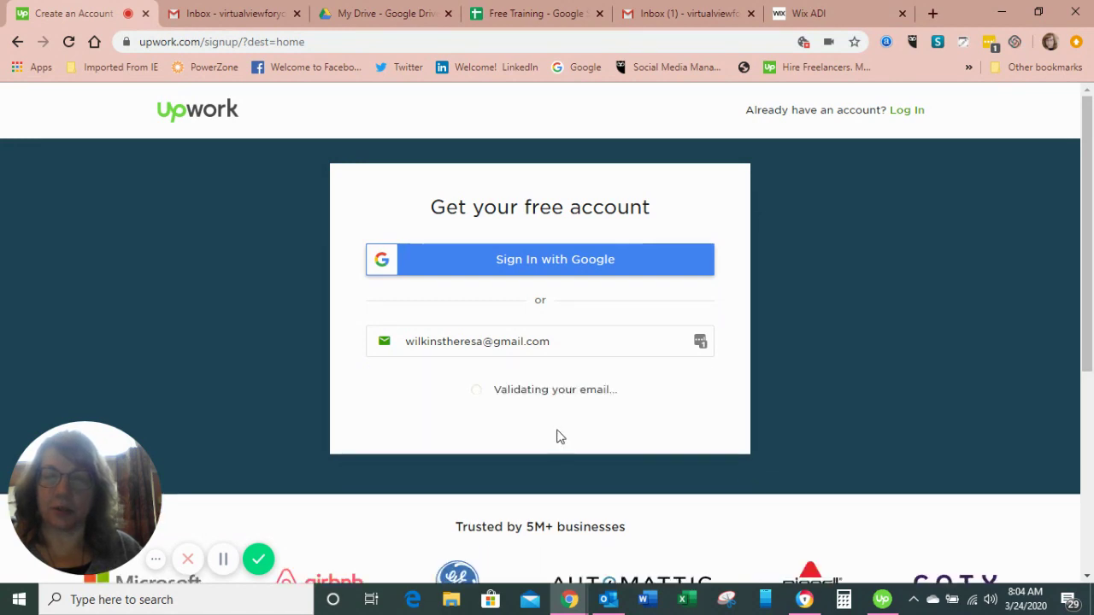
- Fill in the first name, last name and a new password, dismissing the saved-password suggestions
click(467, 277)
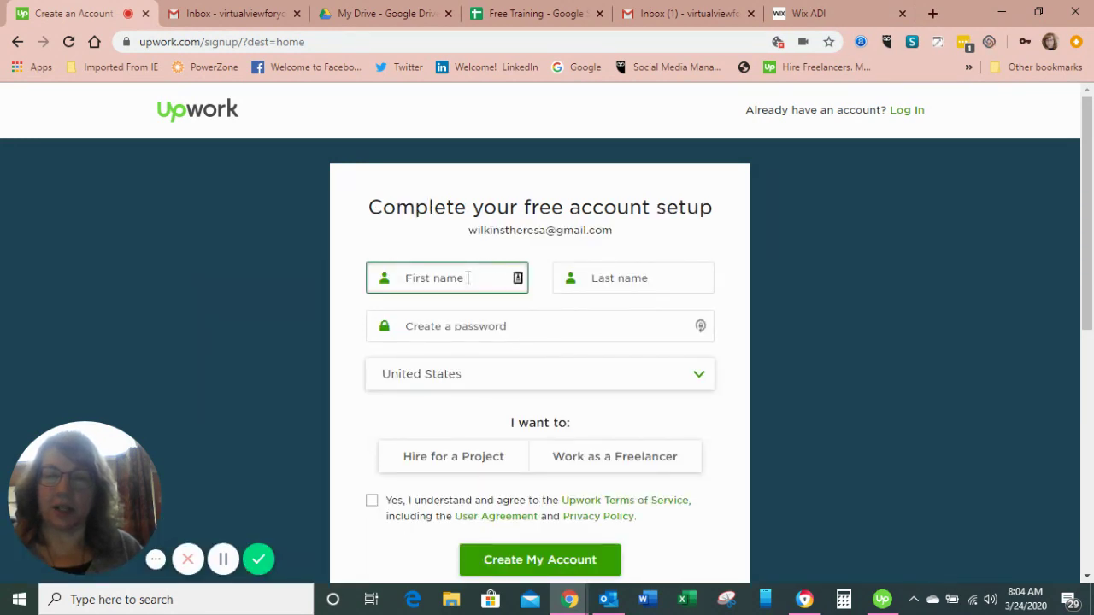
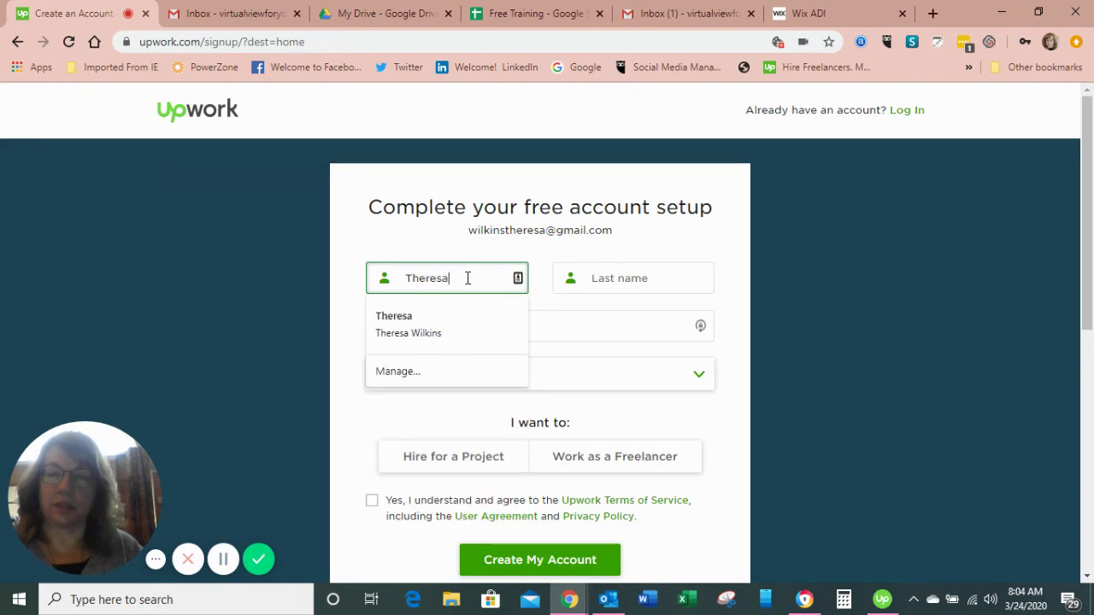
key(Tab)
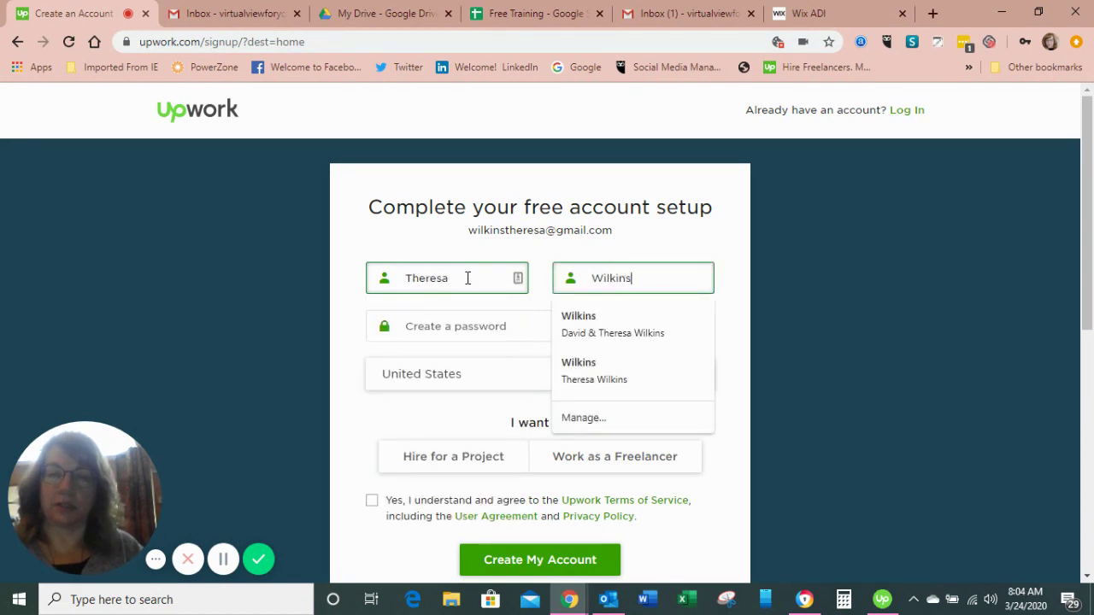
key(Tab)
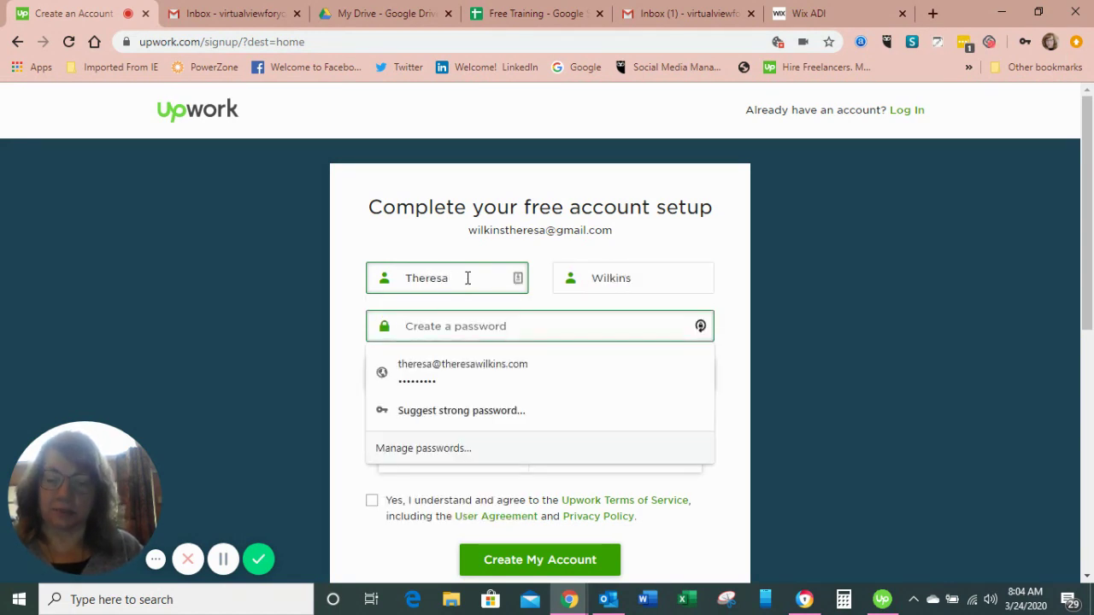
text(****)
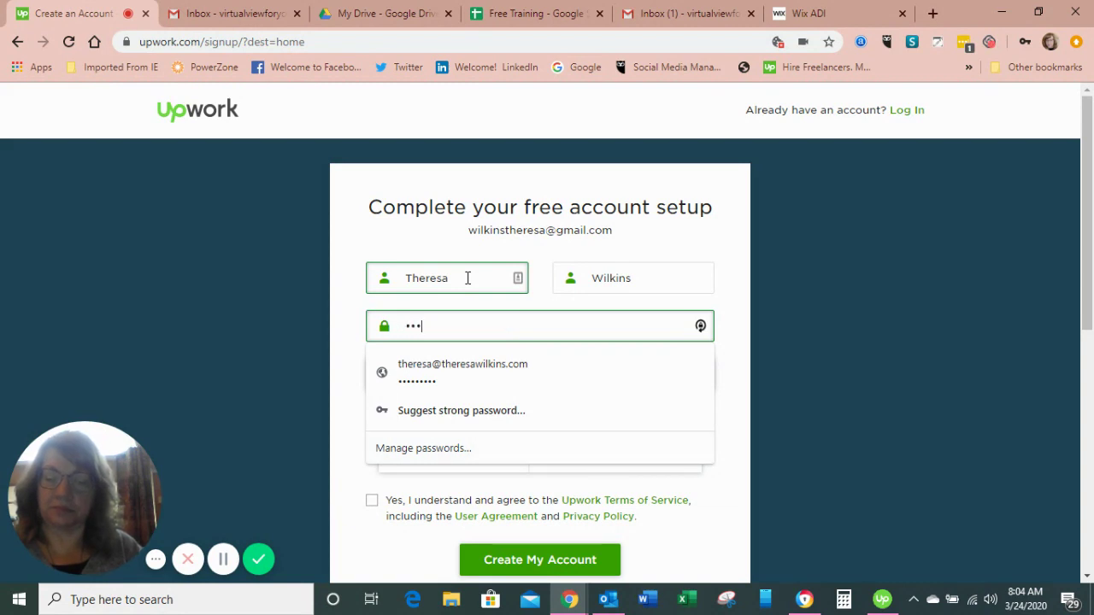
text(*)
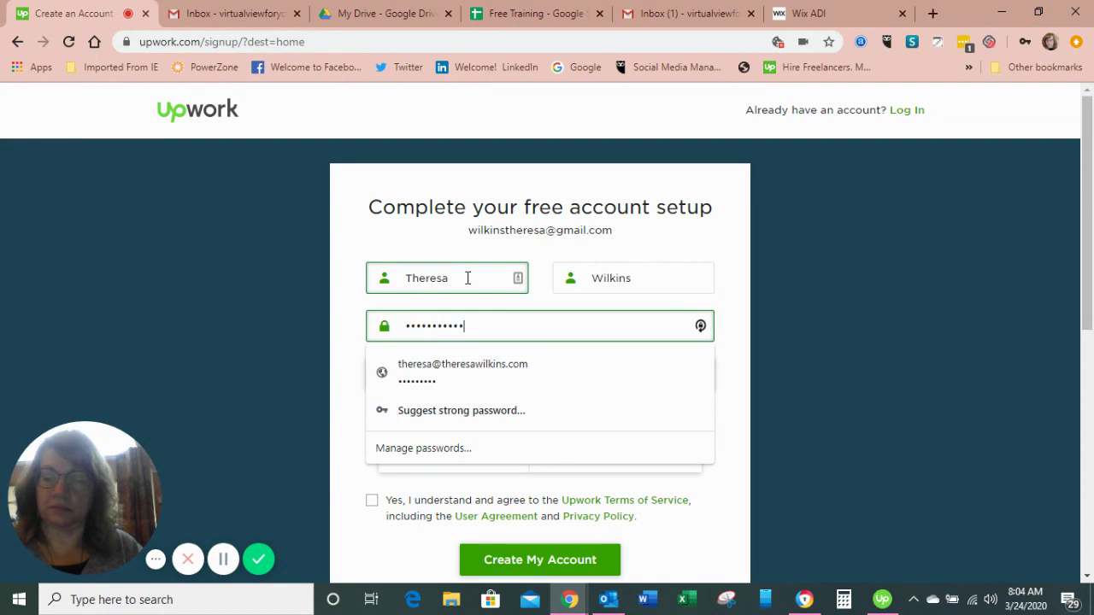
text(******)
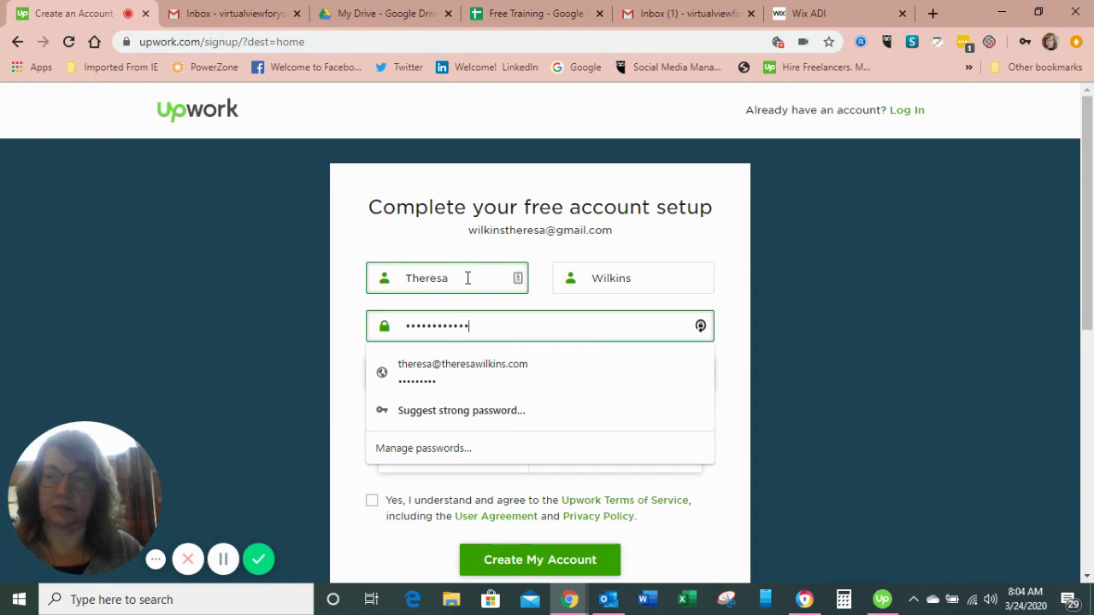
text(*)
click(733, 441)
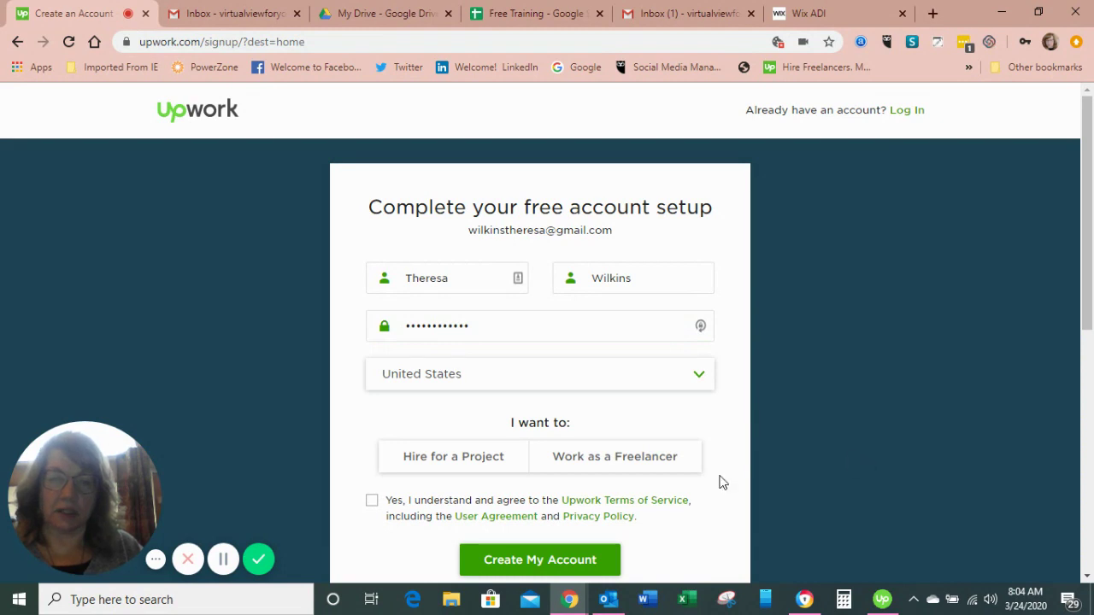
click(419, 461)
click(596, 472)
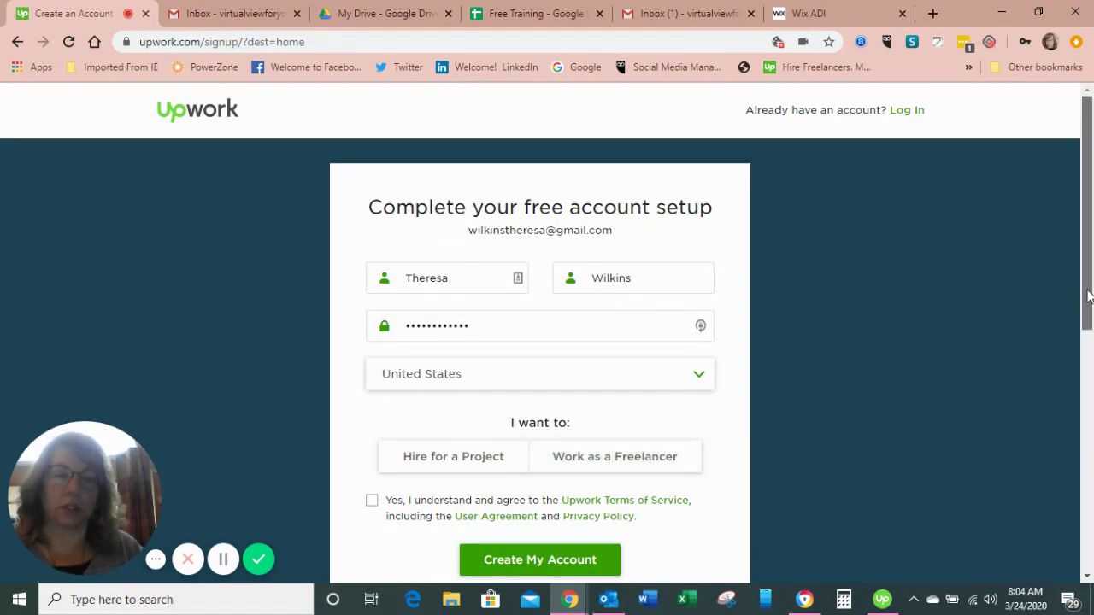
scroll(1088, 295, down, 2)
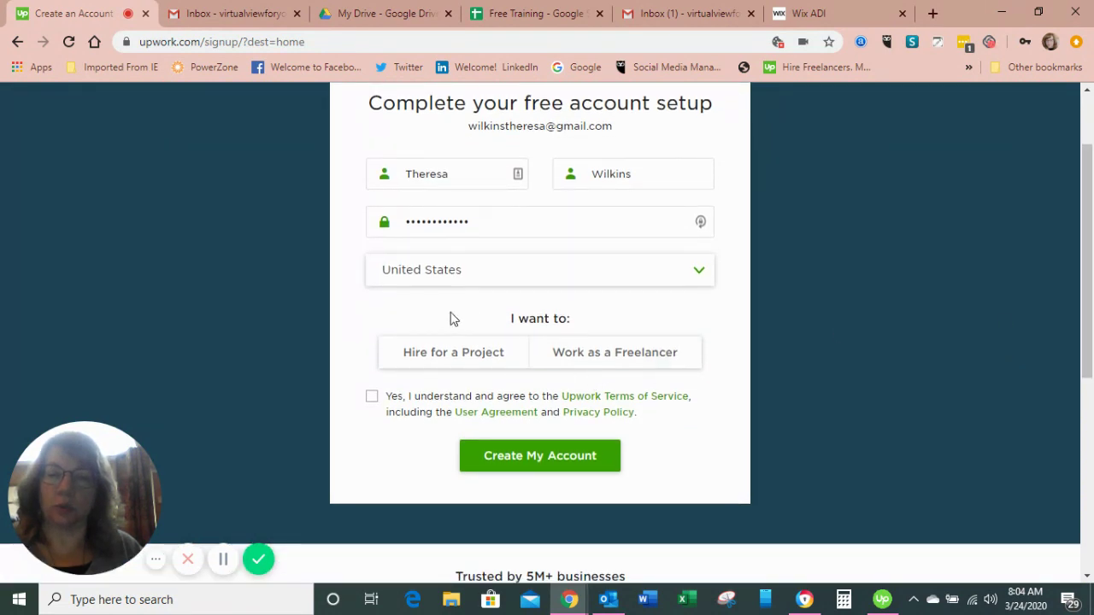
- Choose Work as a Freelancer, accept the Terms of Service, add a username and create the account
click(588, 354)
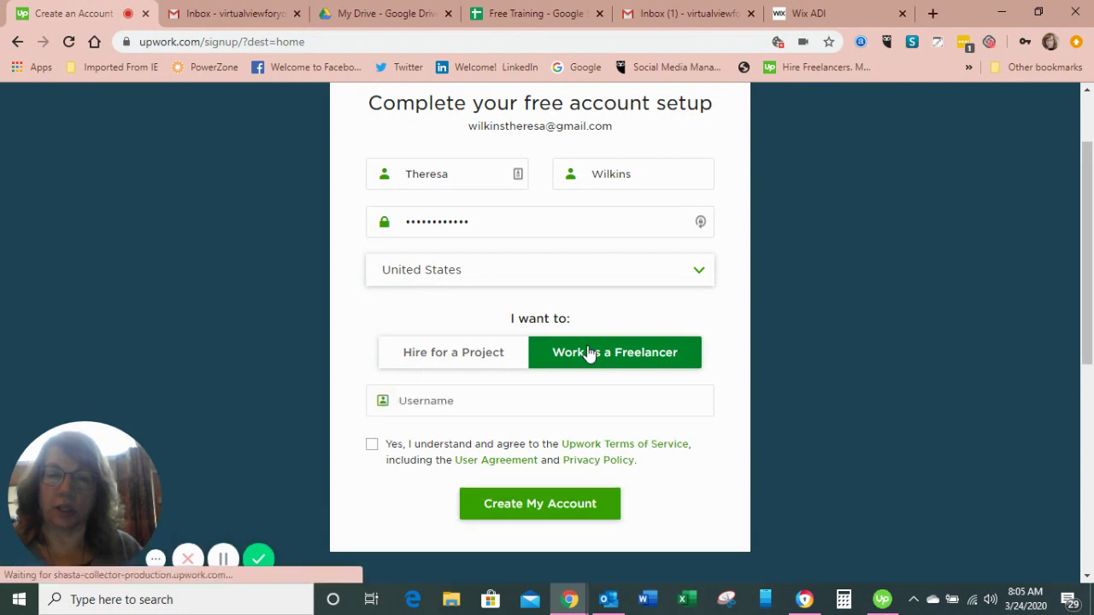
click(371, 444)
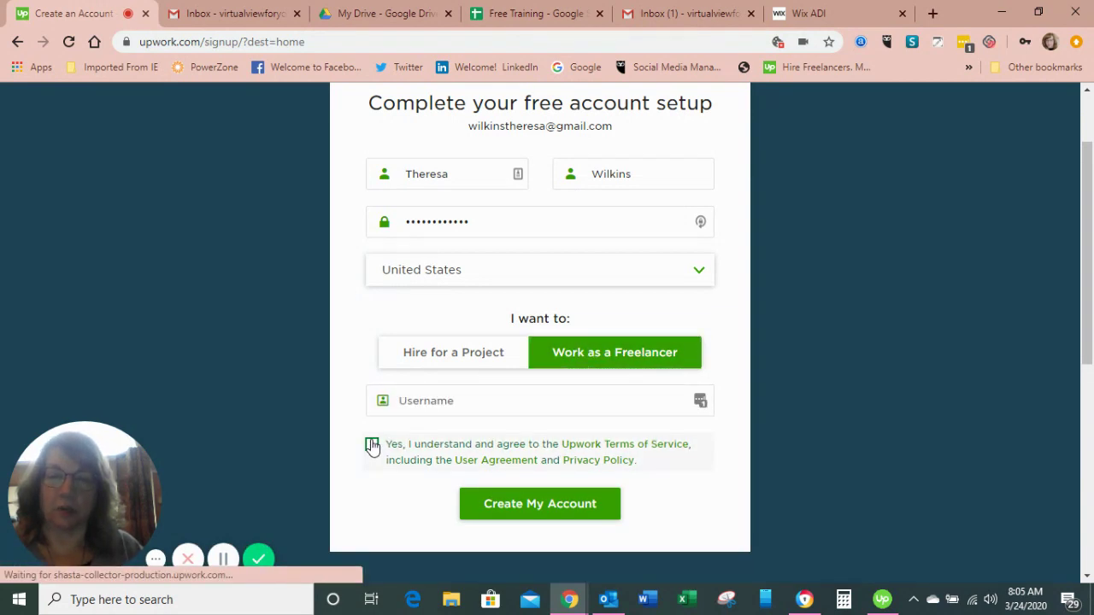
click(566, 504)
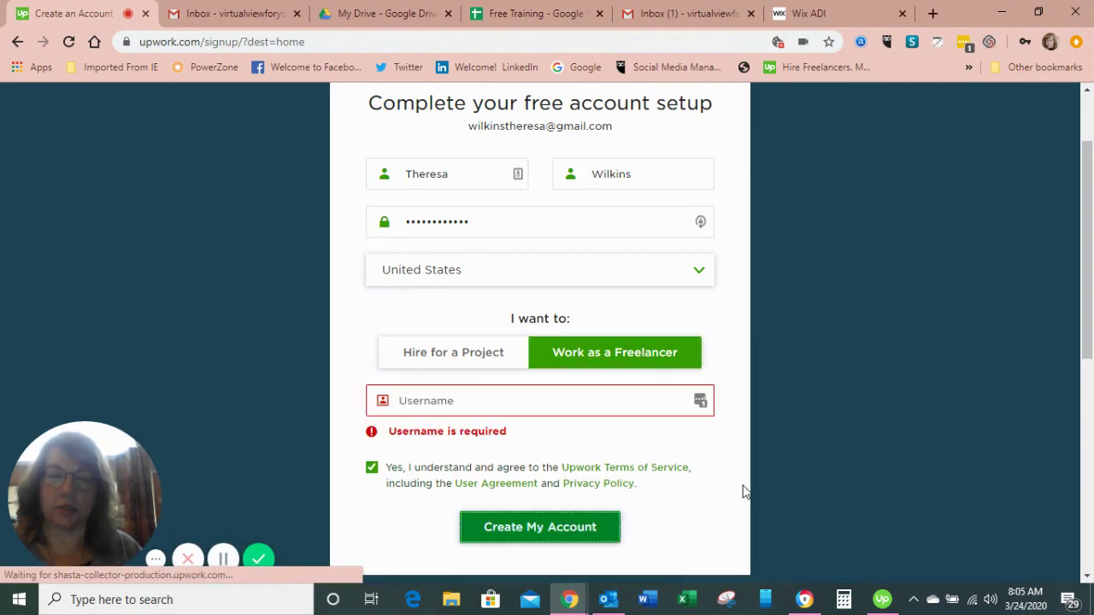
click(600, 400)
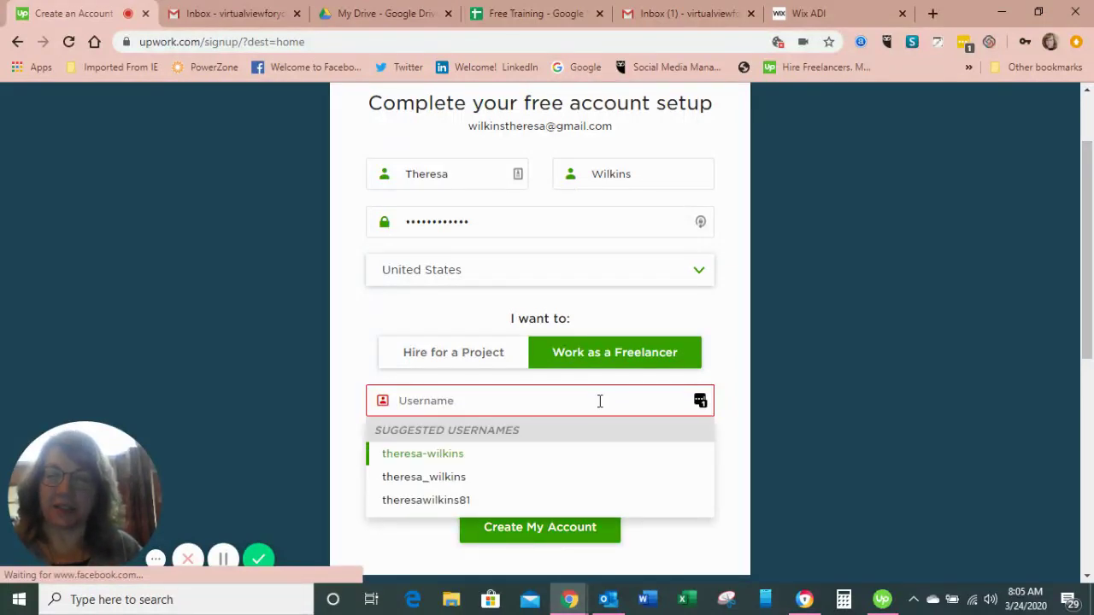
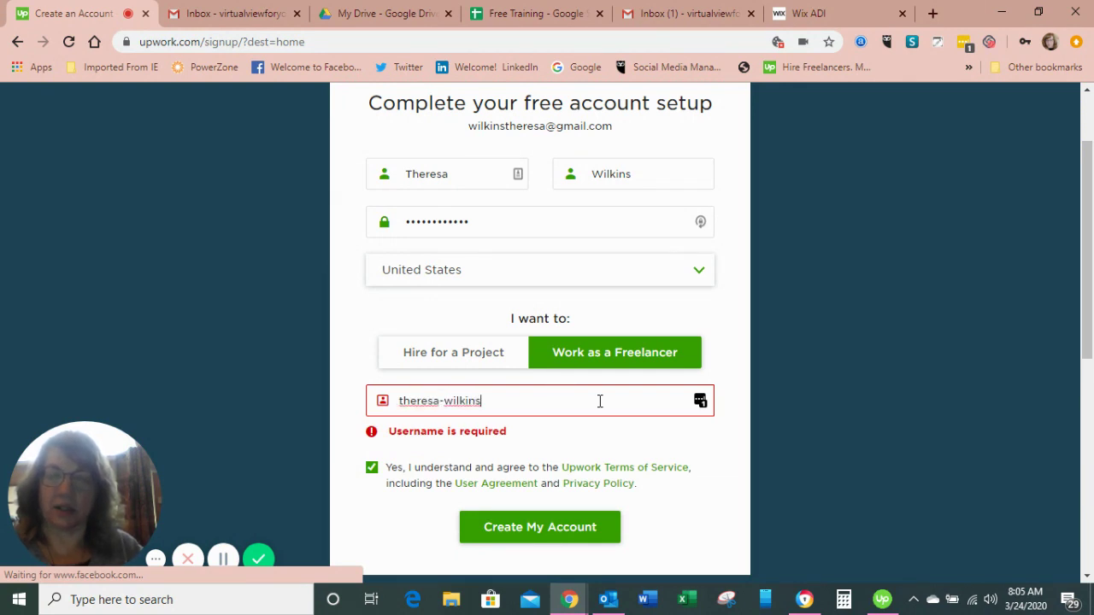
click(615, 434)
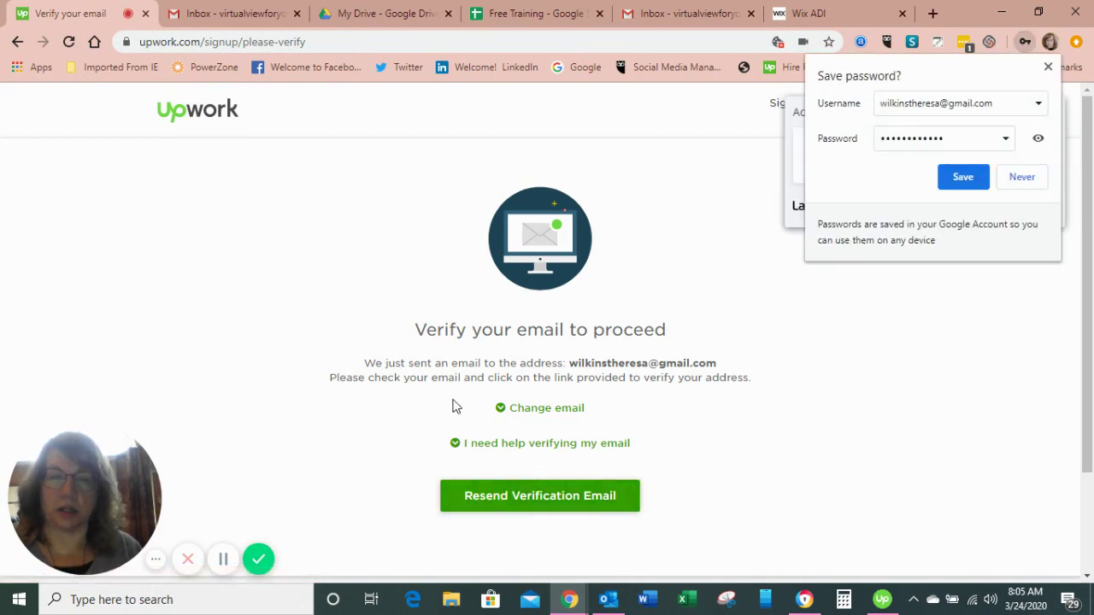
- Decline Chrome's Save password offer with Never and LastPass's with Not now
click(1017, 177)
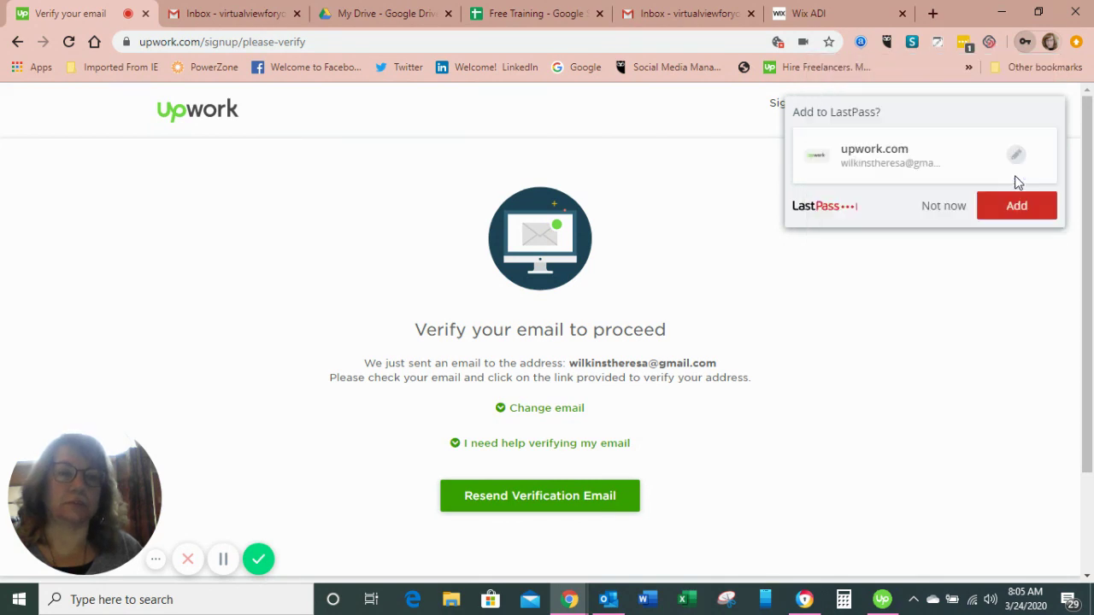
click(931, 210)
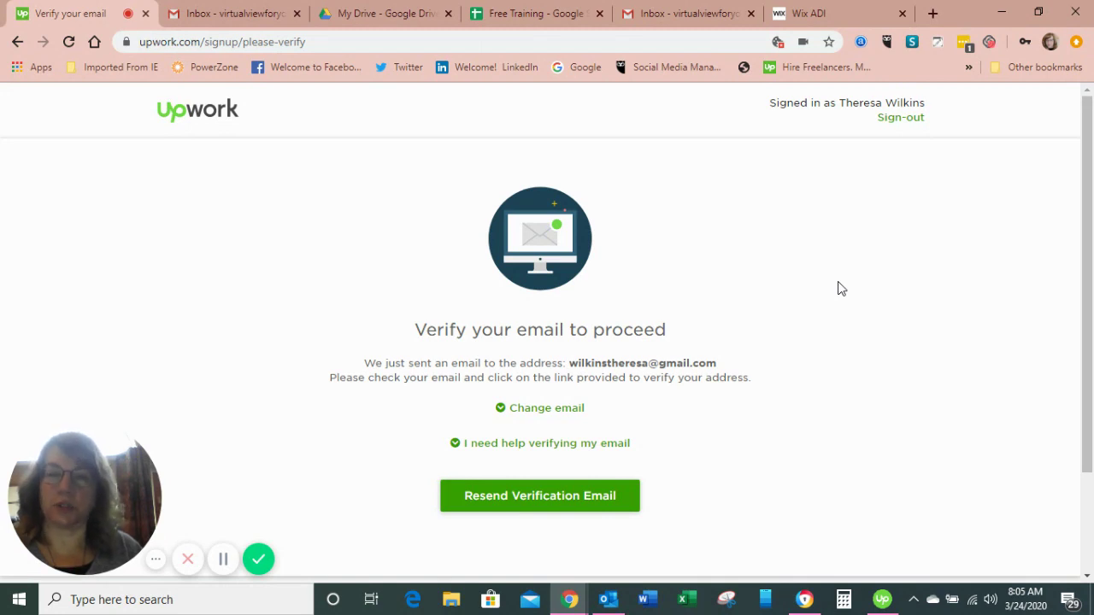
- In Gmail, switch to the other account, open Upwork's verification email and choose Verify Email
click(240, 14)
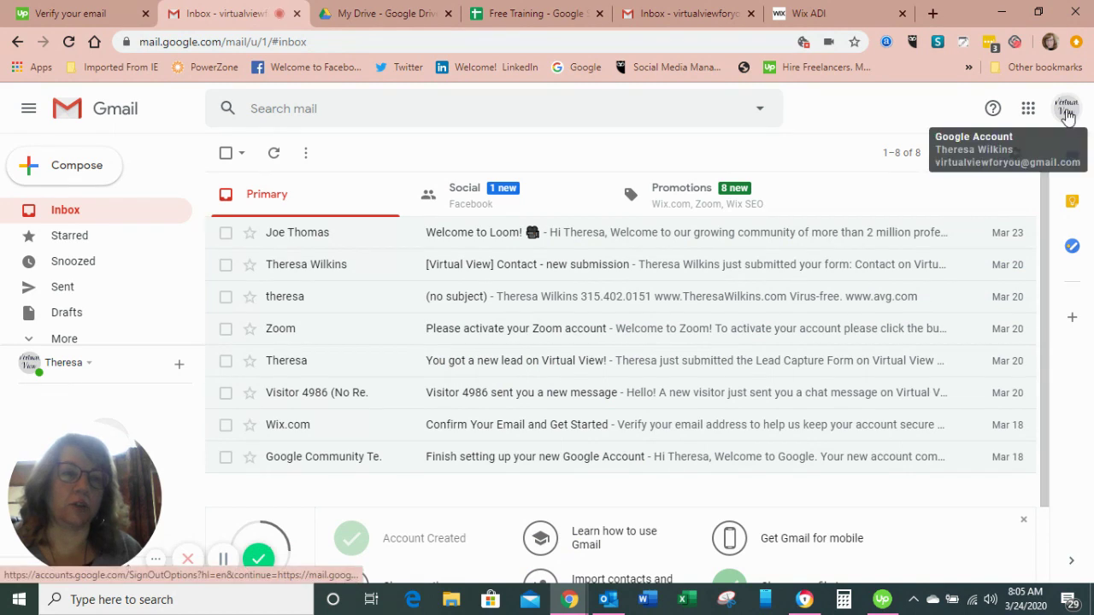
click(1066, 109)
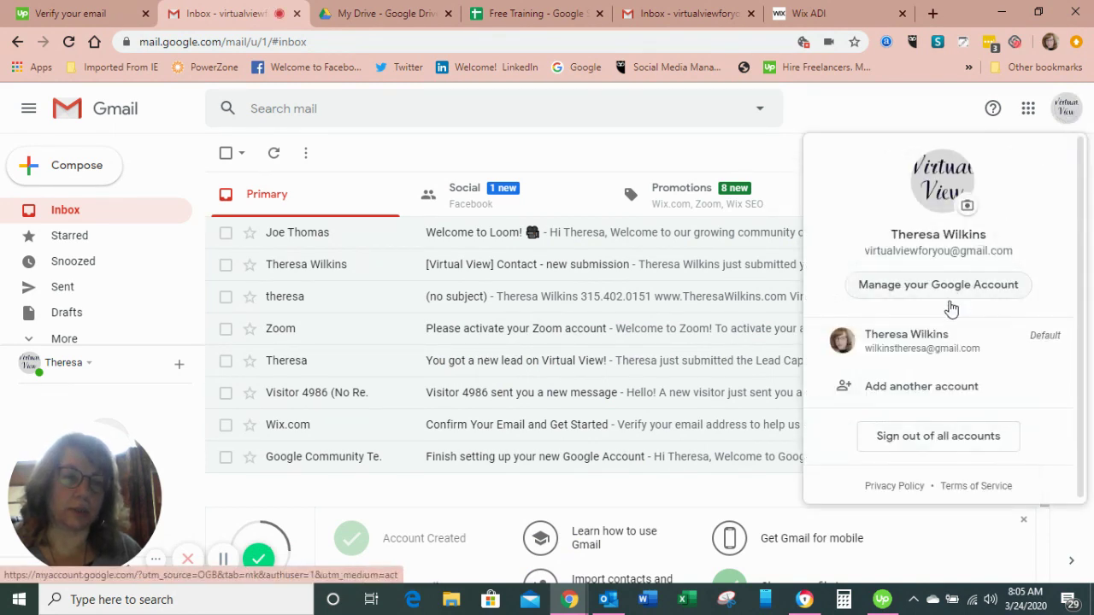
click(923, 343)
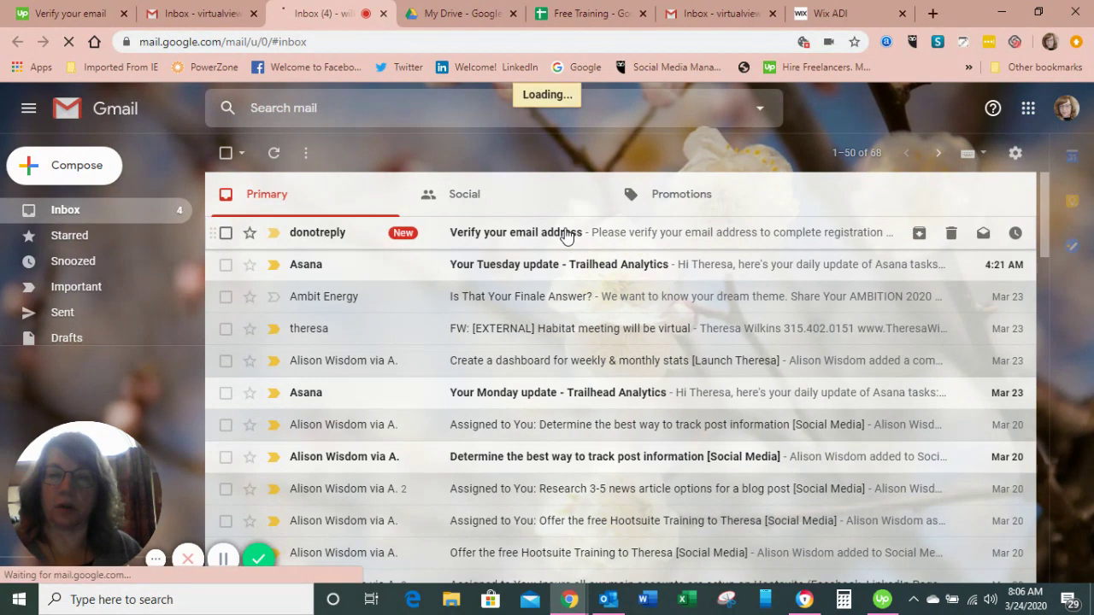
click(614, 240)
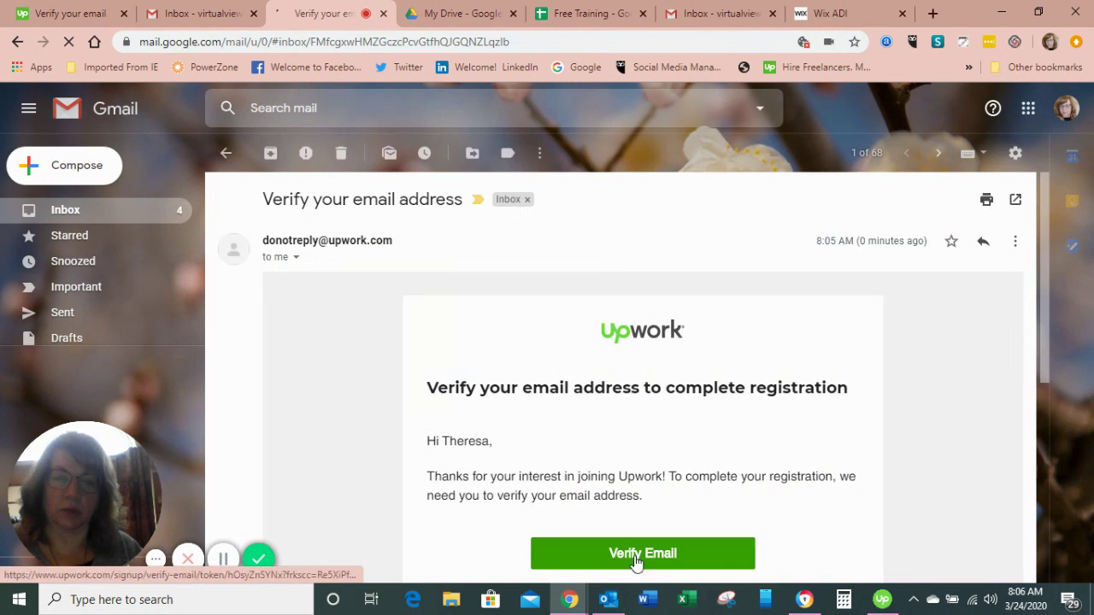
click(634, 557)
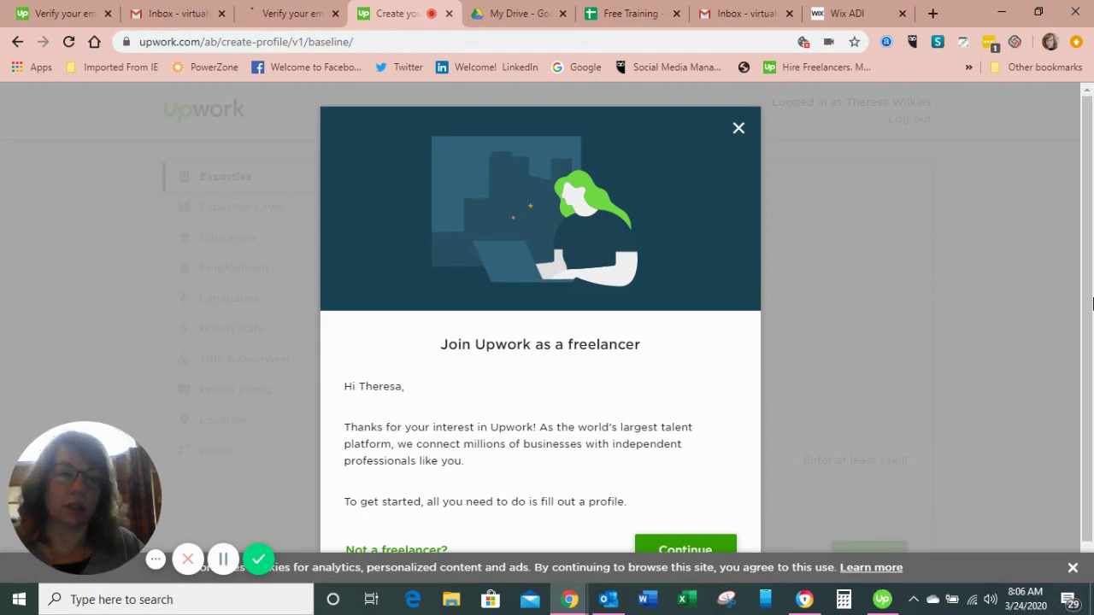
- Continue past the Join Upwork welcome and choose Start My Profile
click(685, 549)
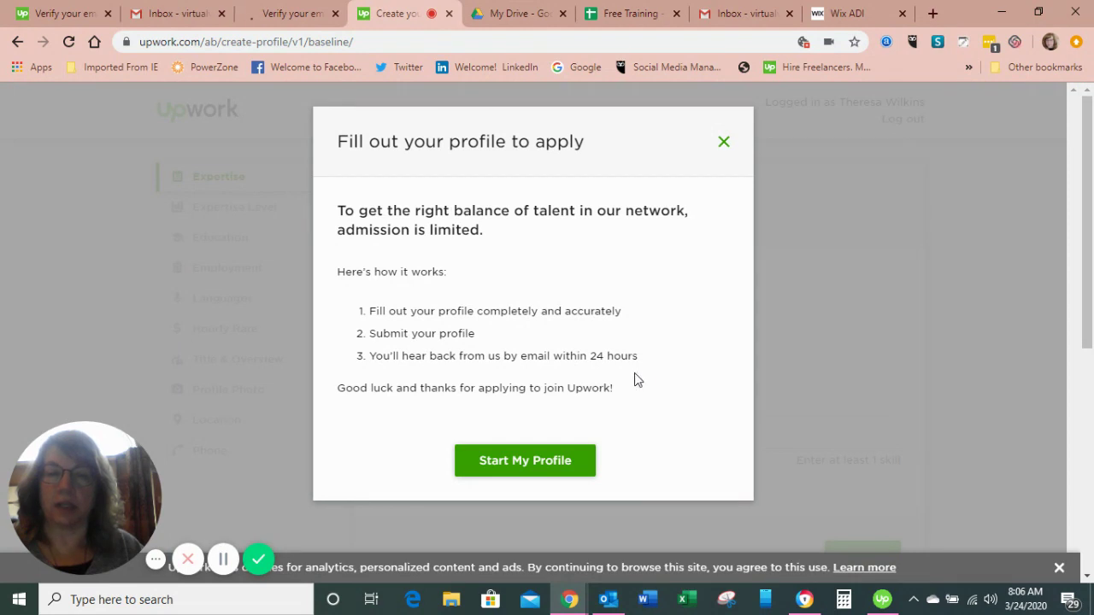
click(529, 463)
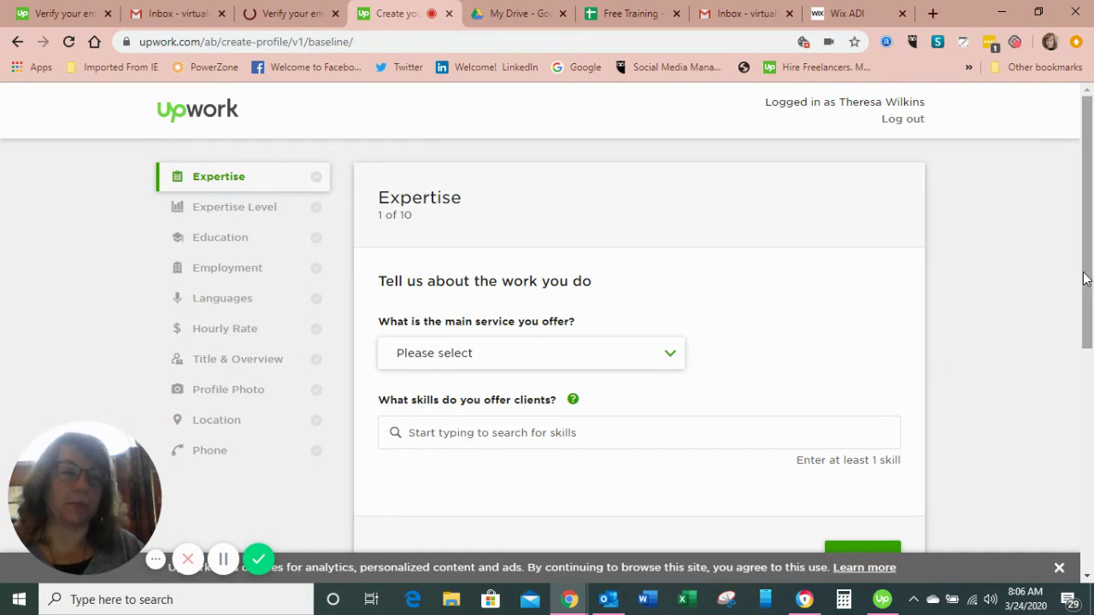
- Pick Admin Support from the 'What is the main service you offer?' dropdown
mouse_move(1086, 276)
mouse_down()
mouse_move(1087, 318)
mouse_move(1087, 291)
mouse_up()
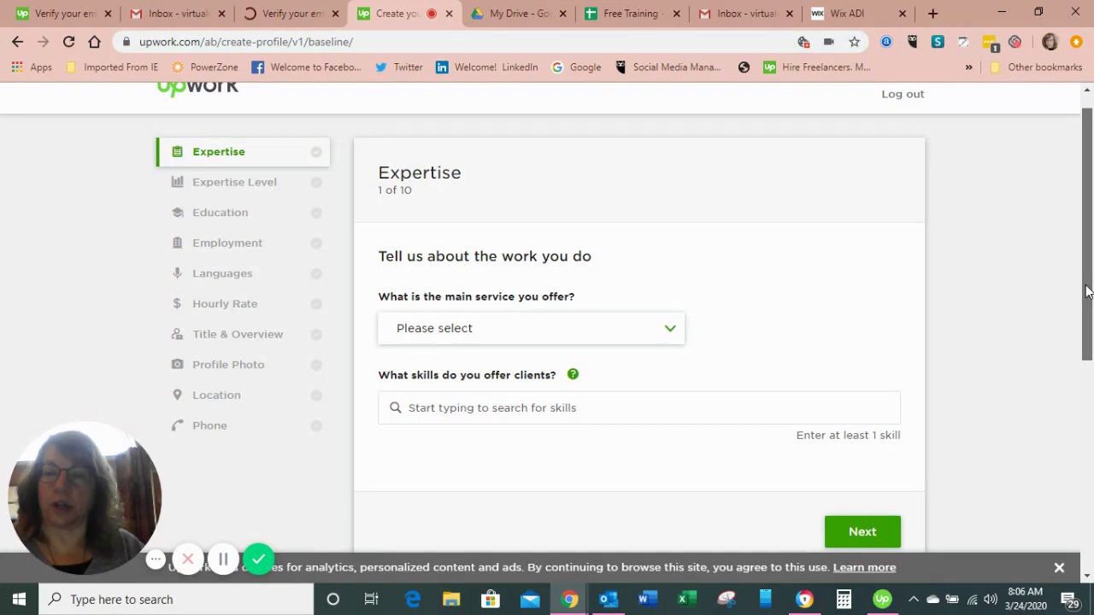
drag(1087, 291, 1086, 317)
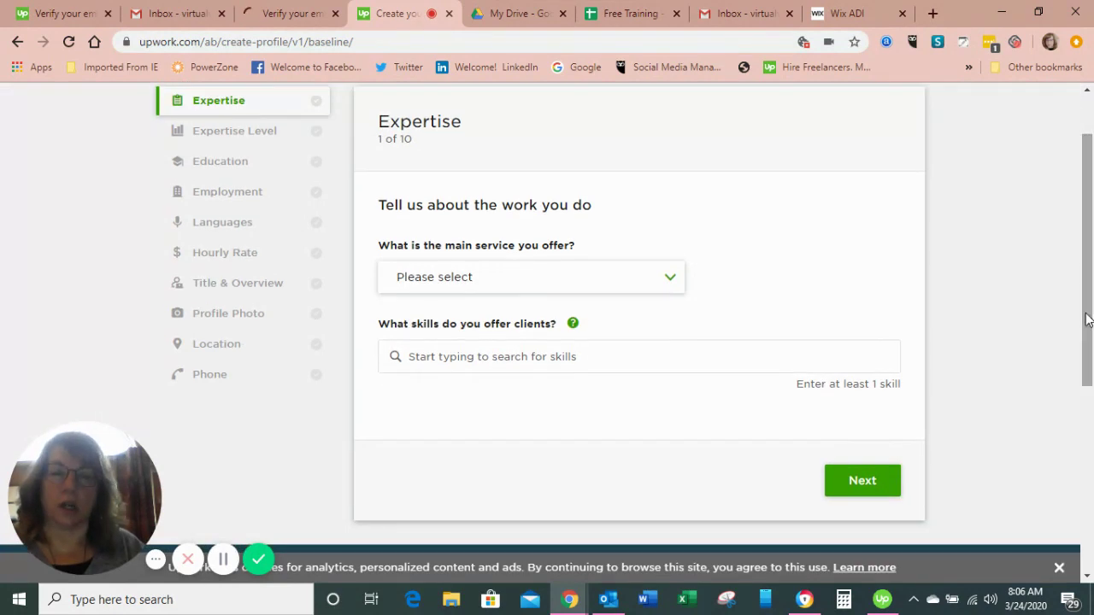
click(672, 283)
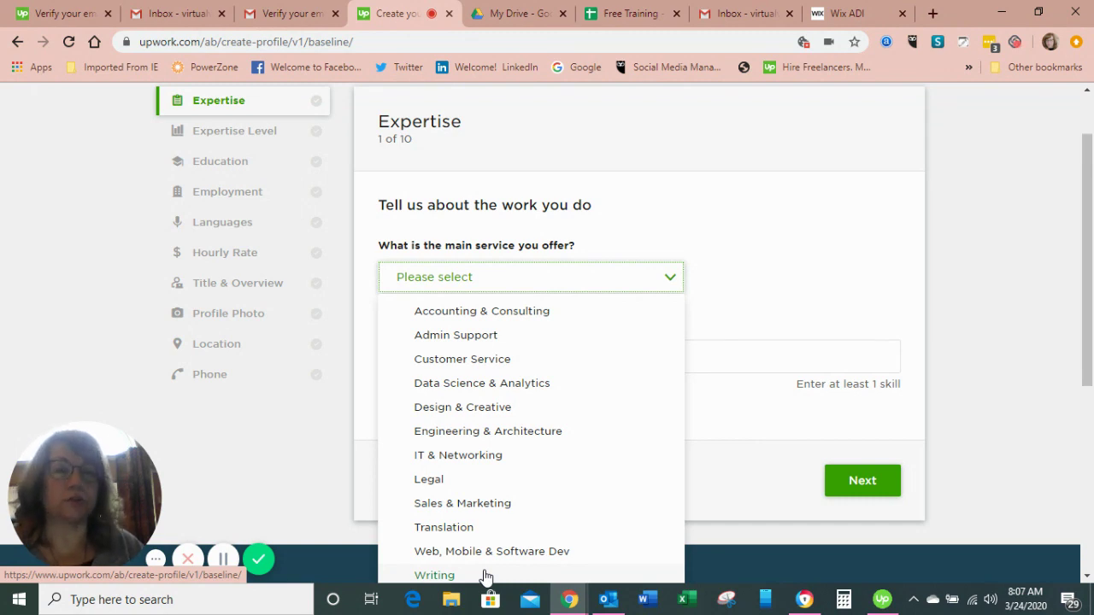
key(s)
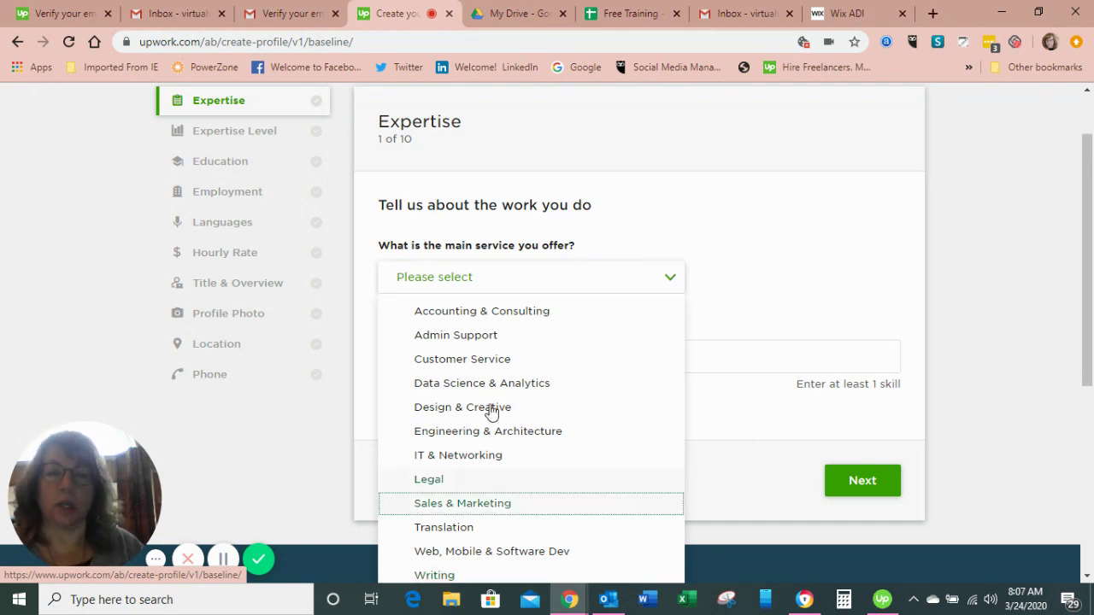
click(483, 339)
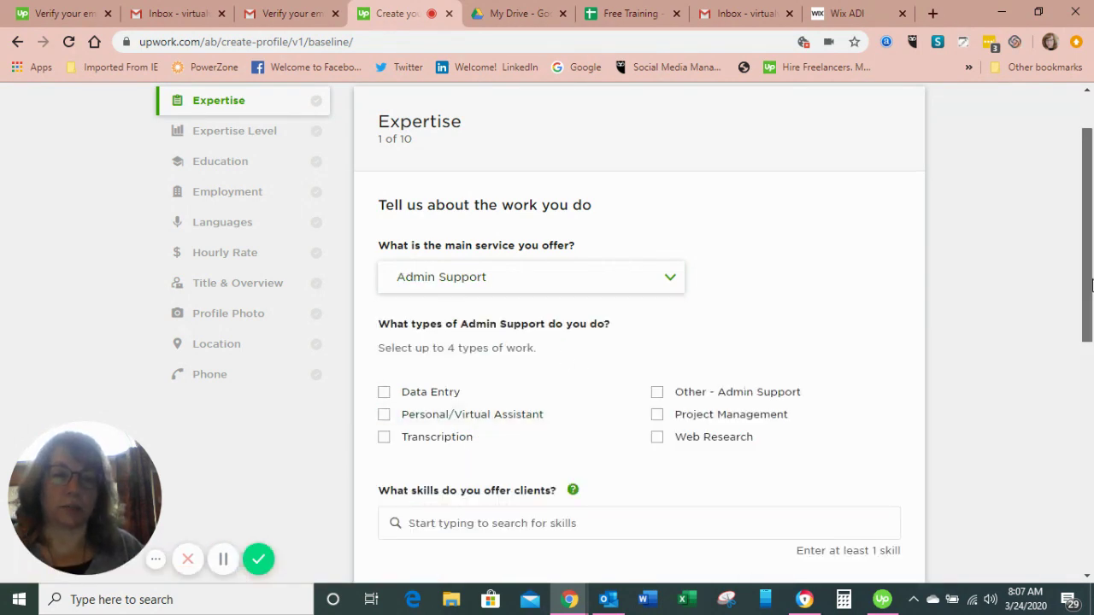
- Tick Data Entry and Personal/Virtual Assistant as work types, then focus the skills search field
drag(1091, 277, 1090, 335)
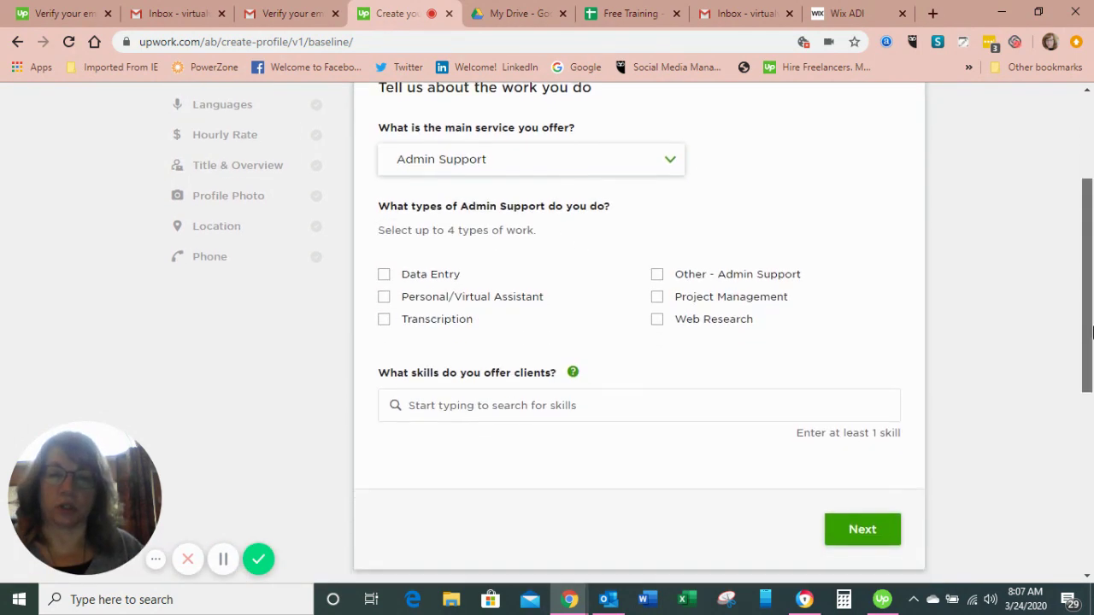
click(383, 261)
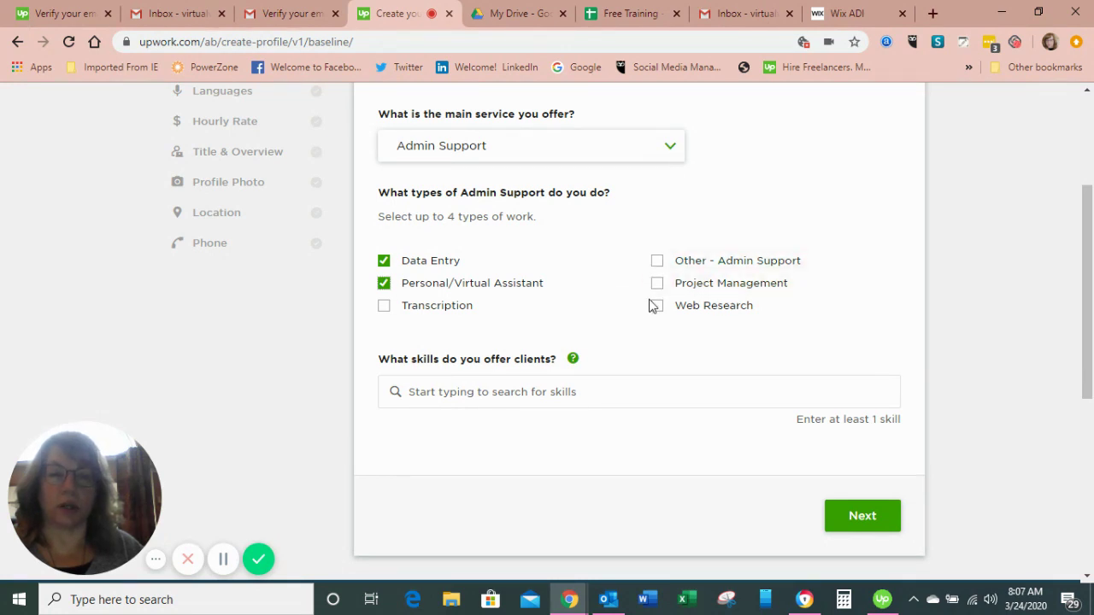
click(556, 394)
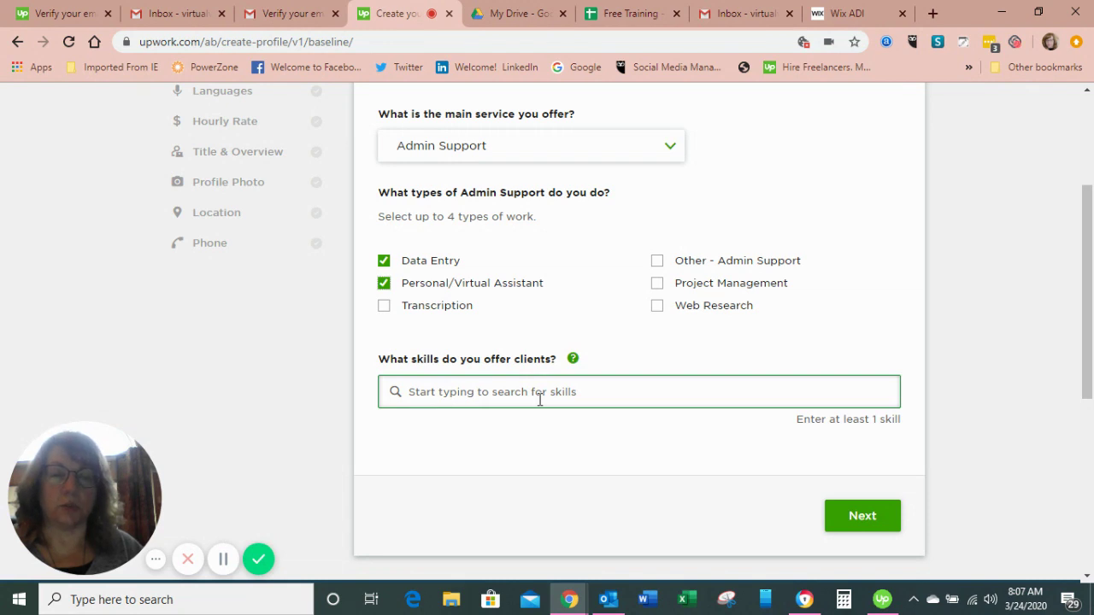
drag(1083, 346, 1082, 281)
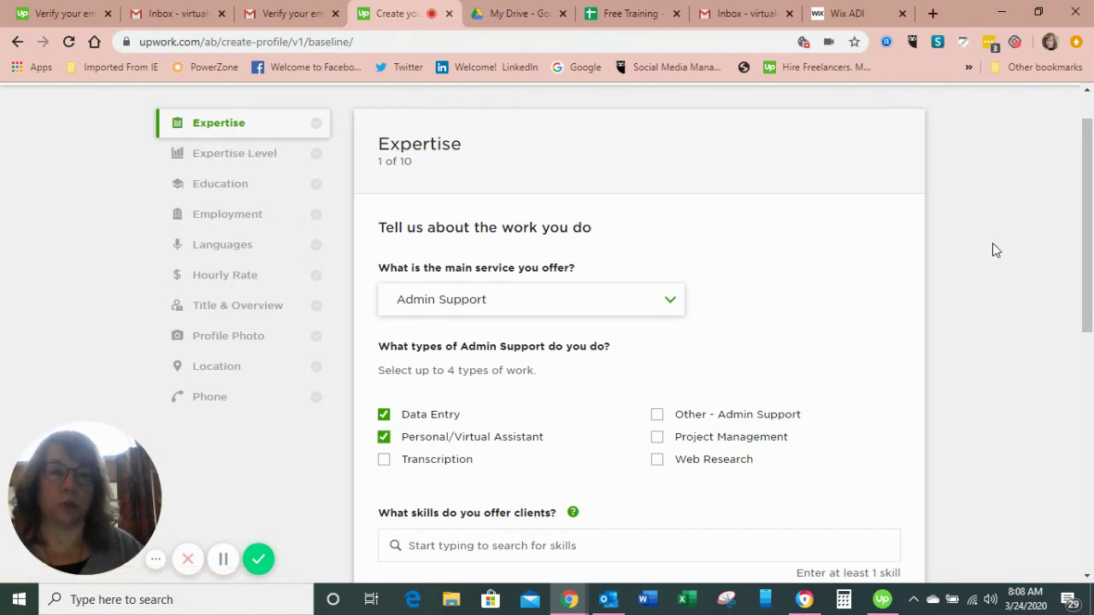
- Log out, confirm, then log back in with the saved email and password to reach Find Work
scroll(1084, 300, up, 1)
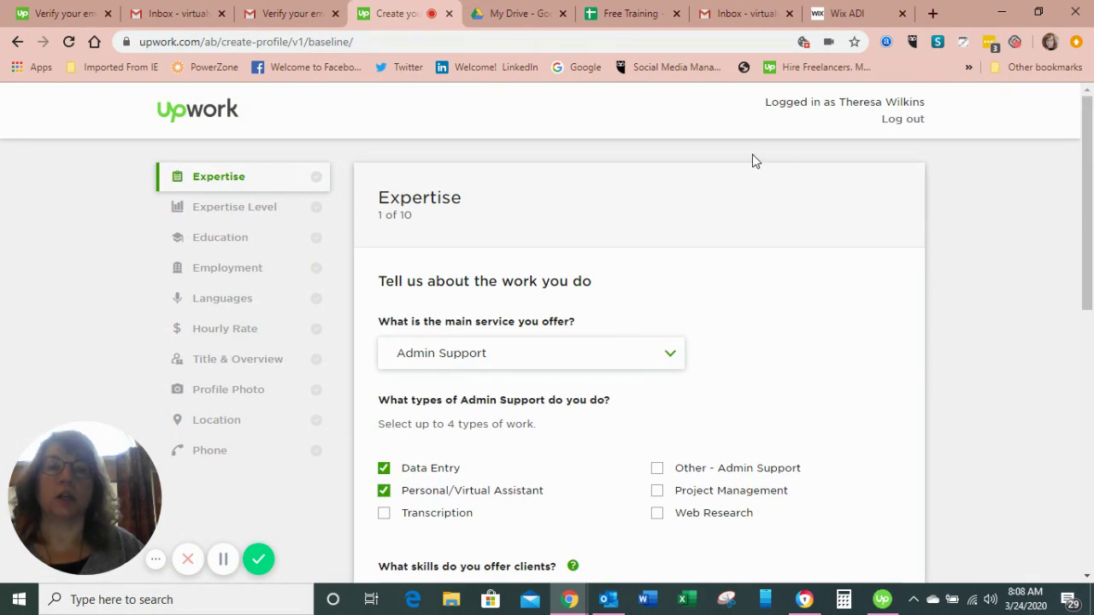
click(904, 120)
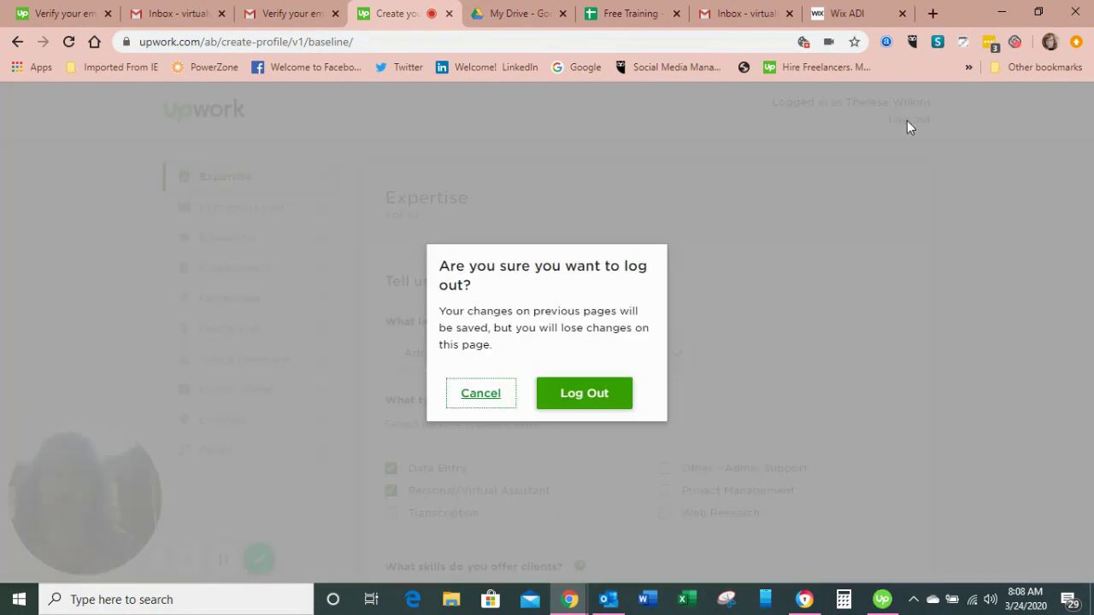
click(567, 403)
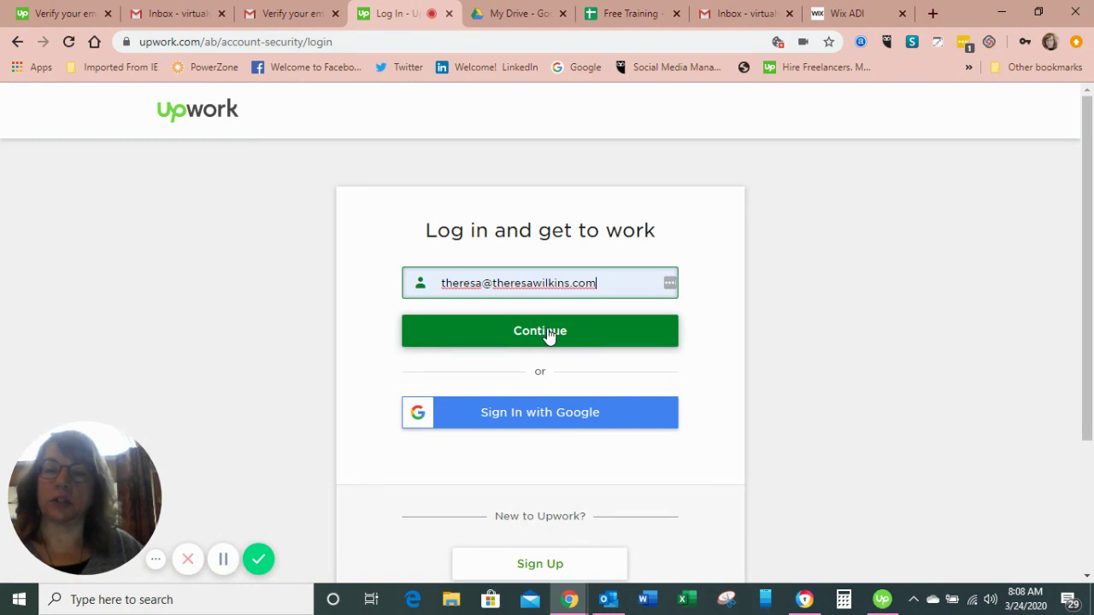
click(547, 333)
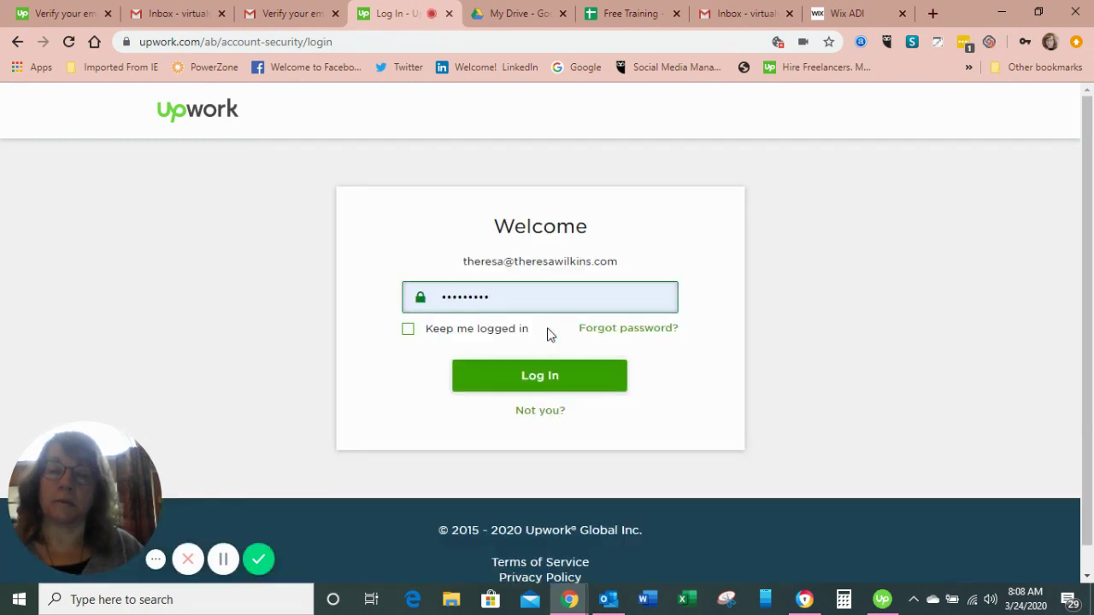
click(527, 380)
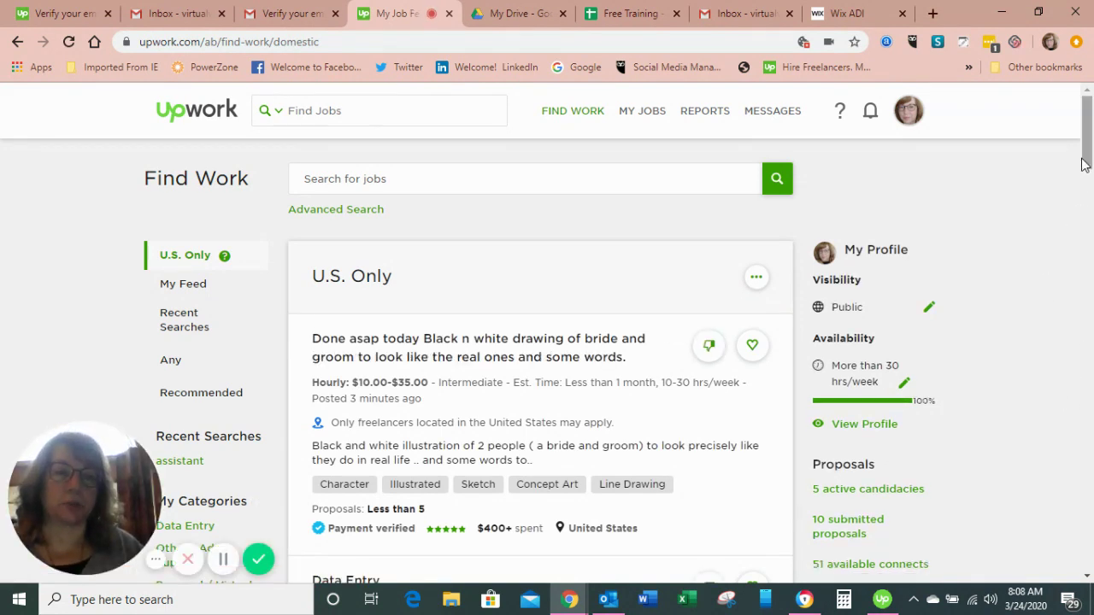
- Browse the Find Work feed and click into the job search bar
scroll(1083, 171, down, 1)
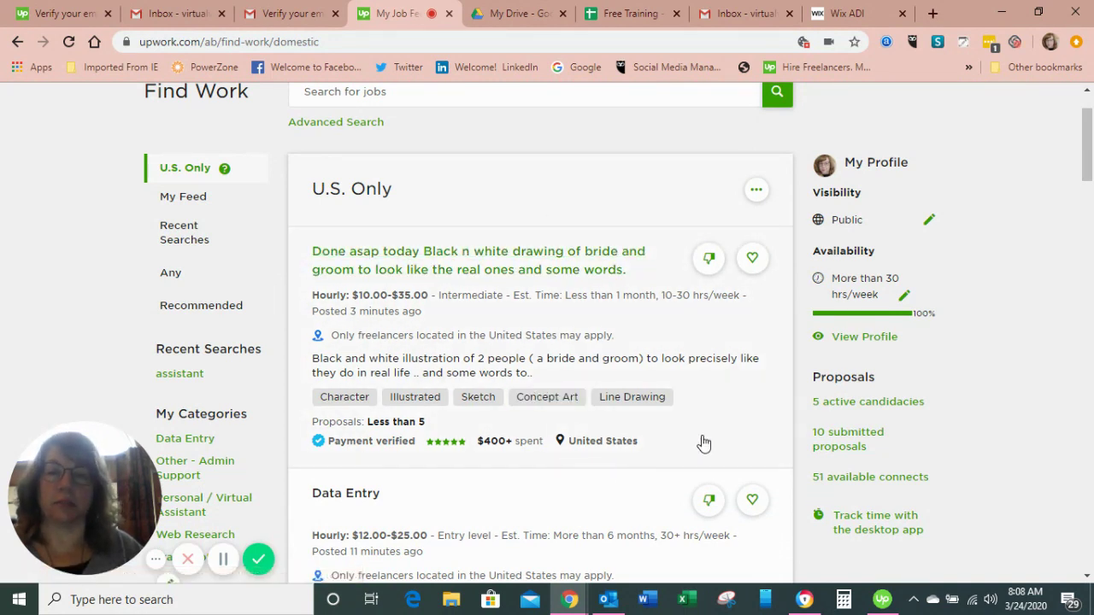
scroll(1089, 147, down, 3)
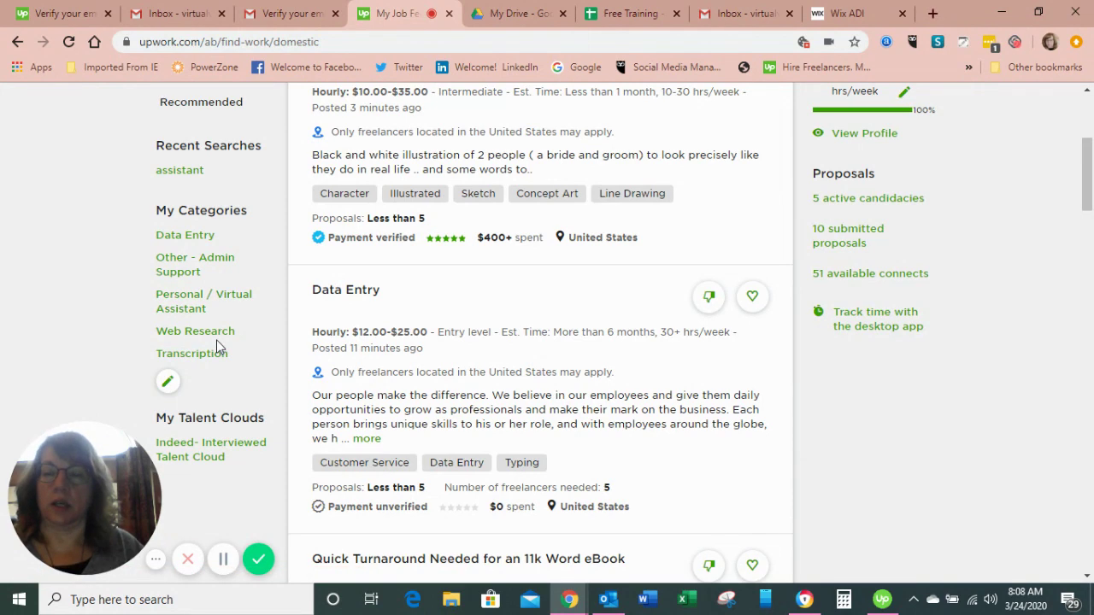
scroll(1086, 206, up, 3)
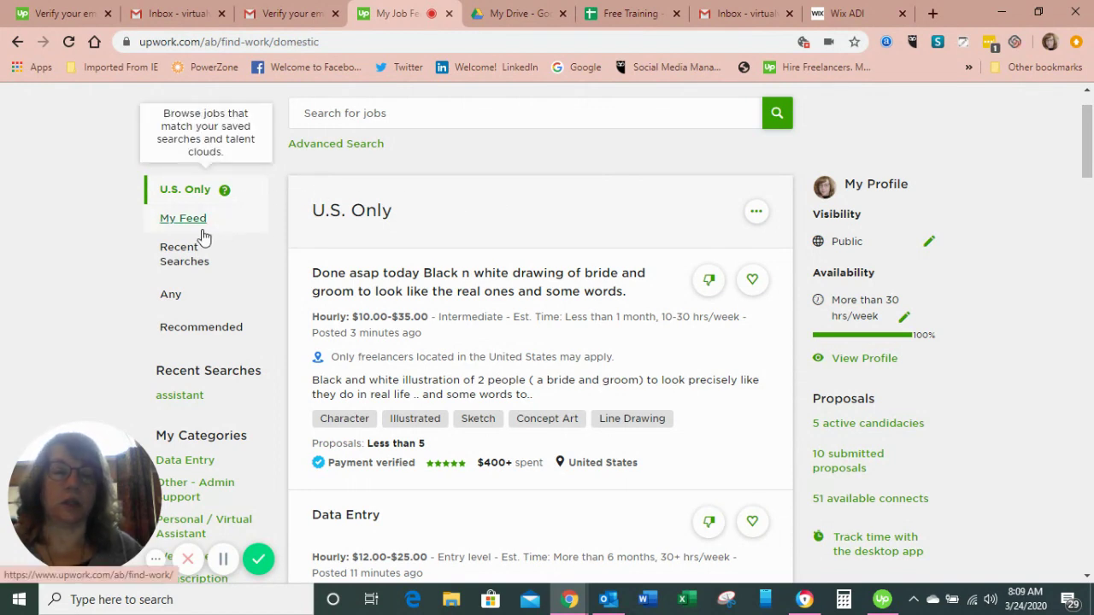
scroll(1088, 128, up, 1)
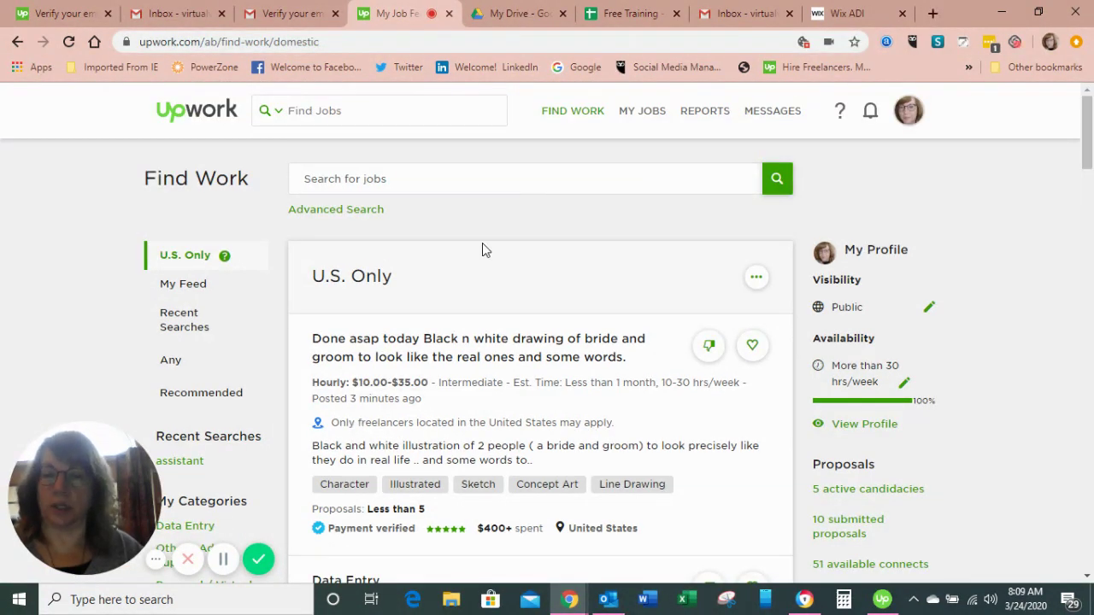
click(447, 178)
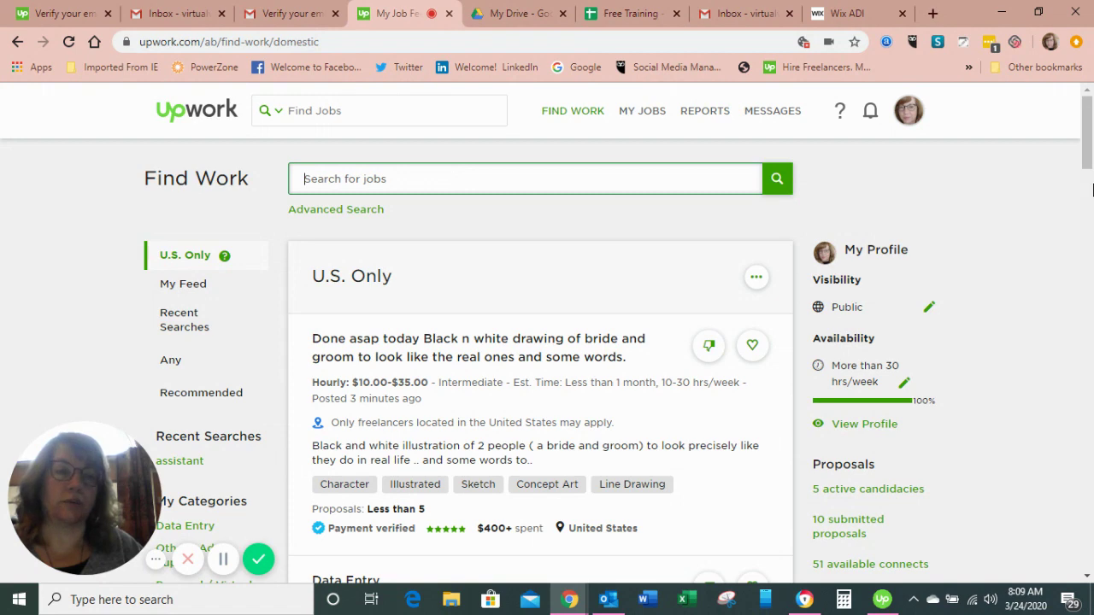
- Open your own freelancer profile via View Profile in the My Profile sidebar
scroll(1090, 184, down, 2)
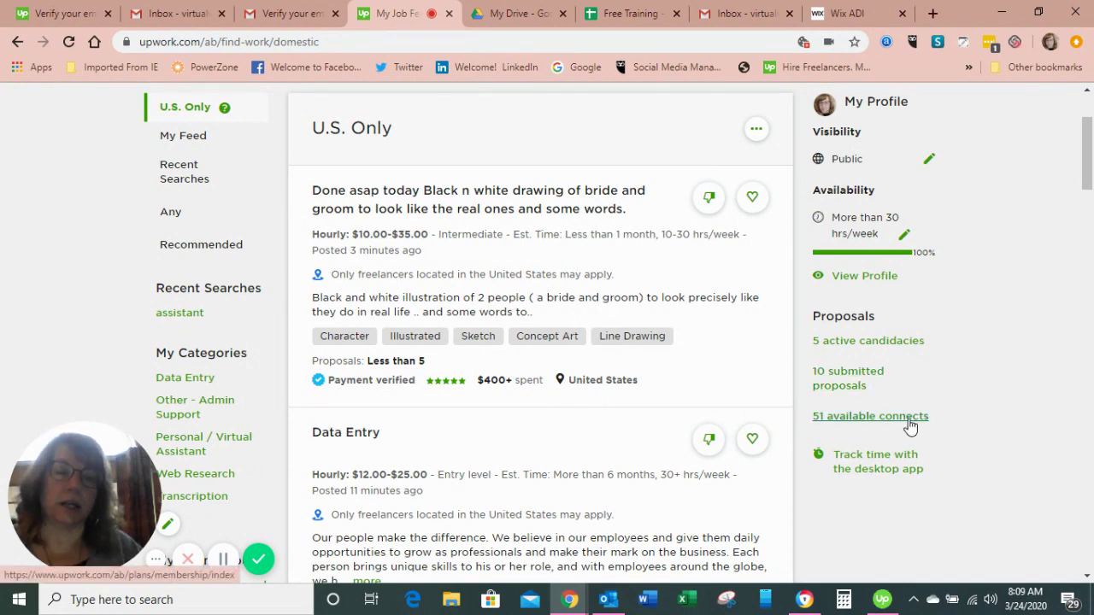
drag(1088, 181, 1088, 158)
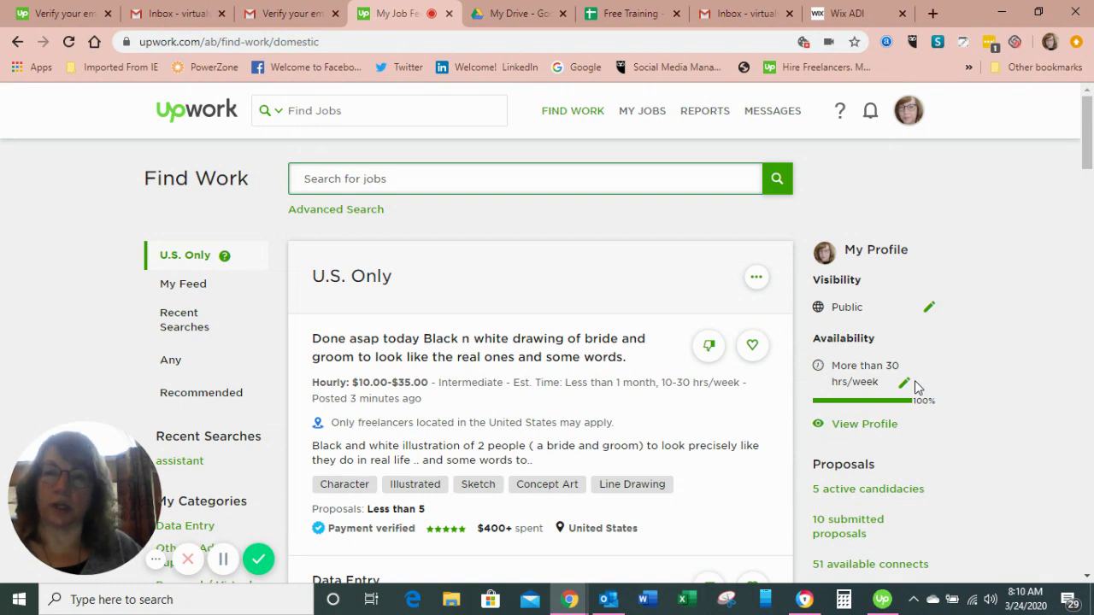
click(891, 425)
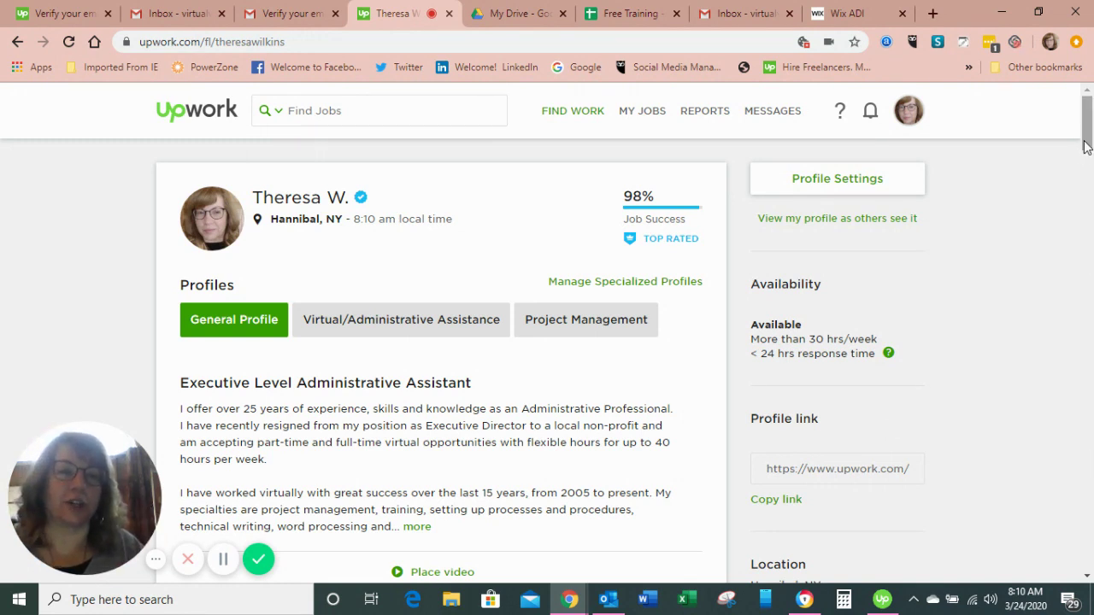
- Scroll the profile to the $25.00 hourly rate, $100k+ earned, 94 jobs and 3,553 hours
scroll(1087, 130, down, 1)
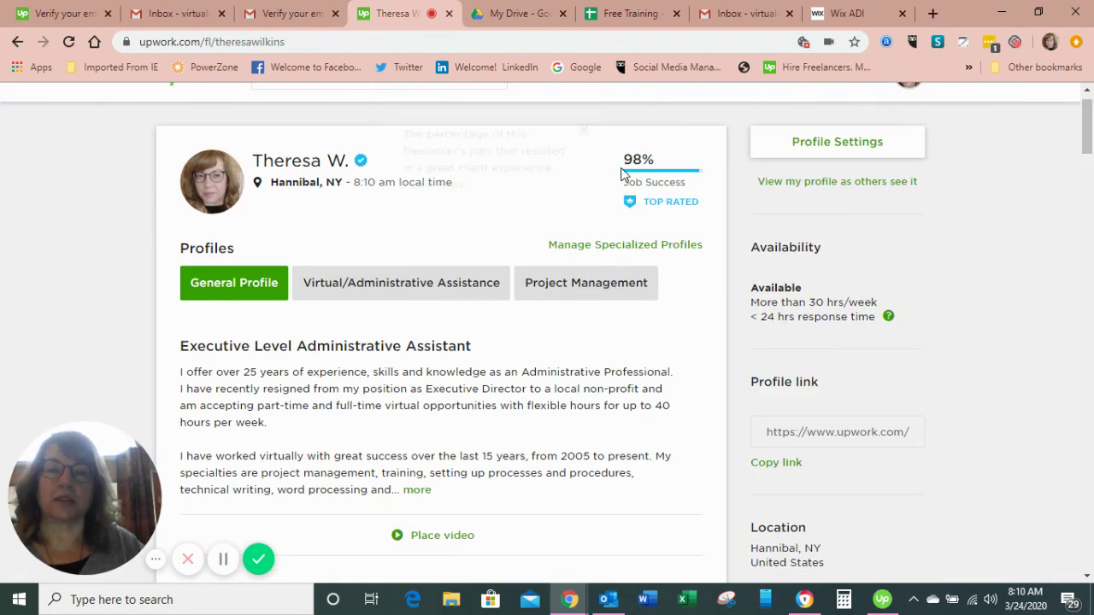
mouse_move(612, 204)
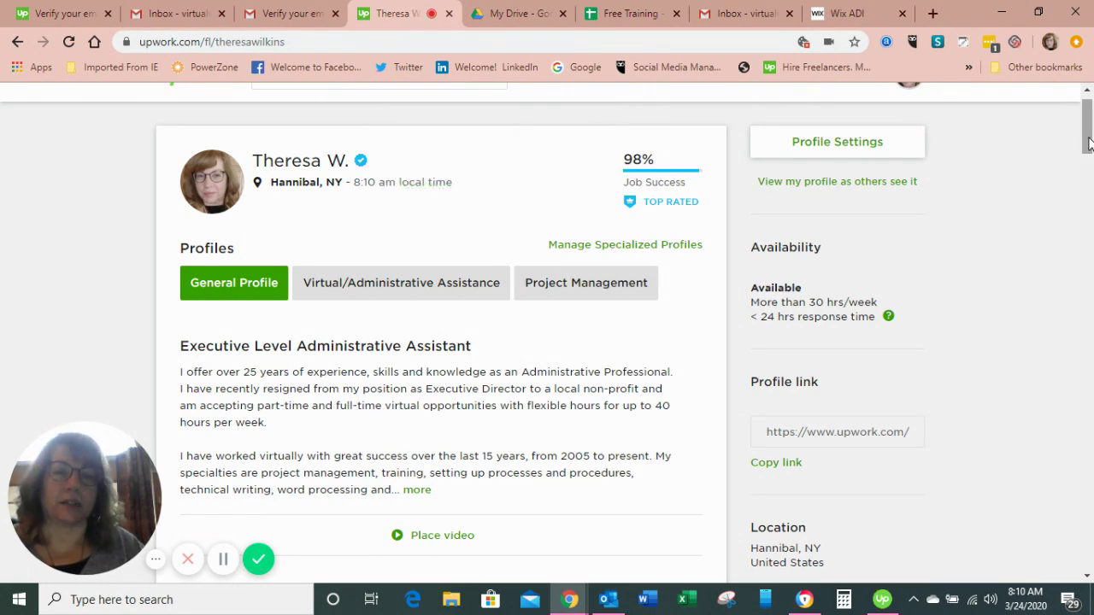
scroll(1088, 147, down, 1)
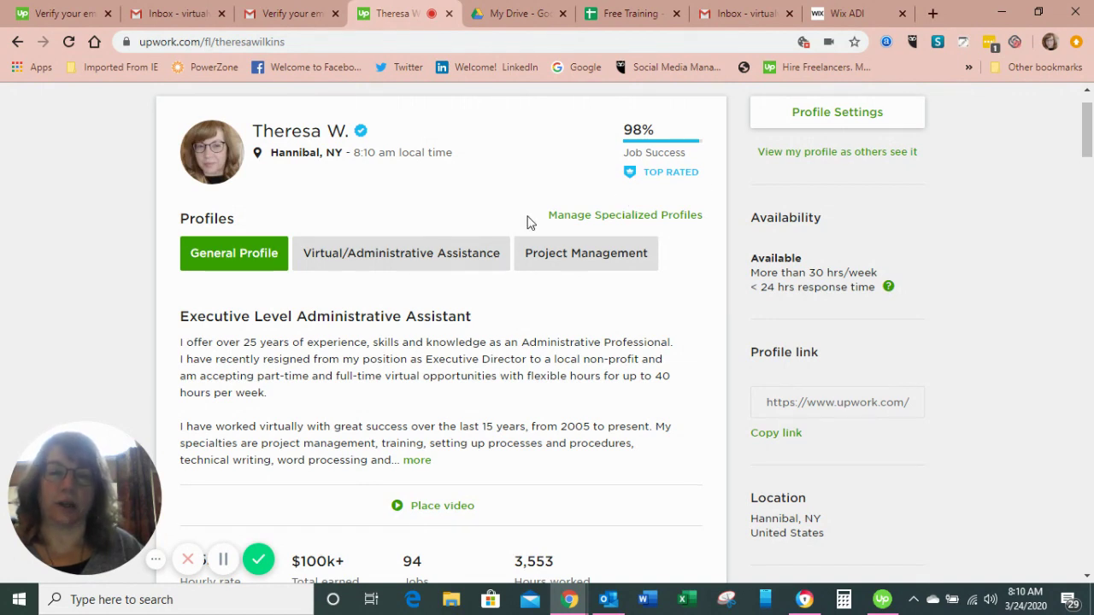
drag(1088, 140, 1090, 162)
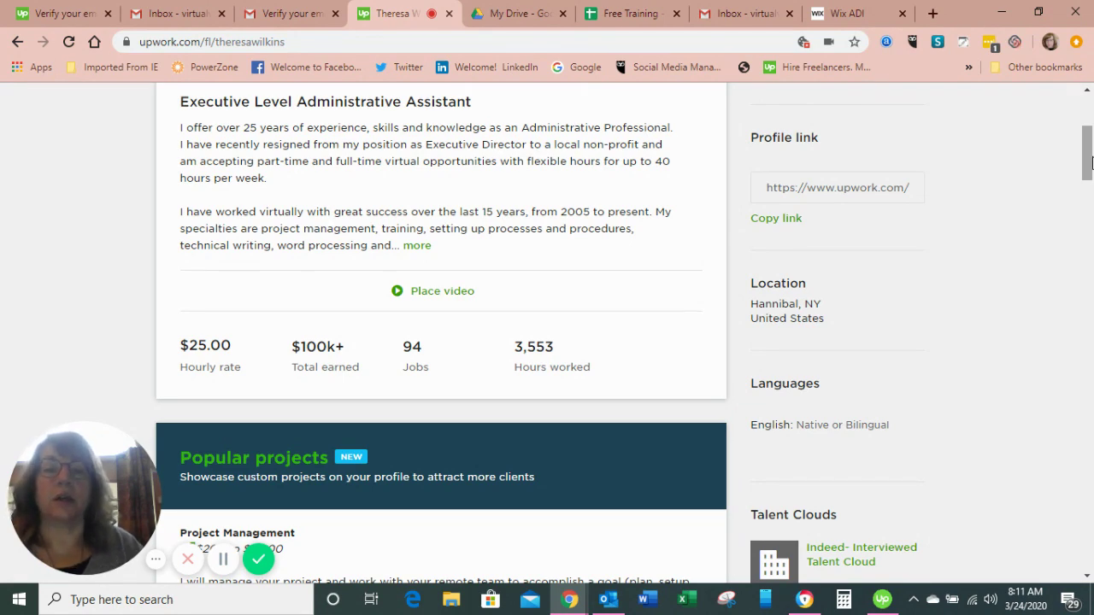
- Scroll to Popular projects showing Project Management and Virtual Assistance offers at $200 to $5,000
click(1091, 185)
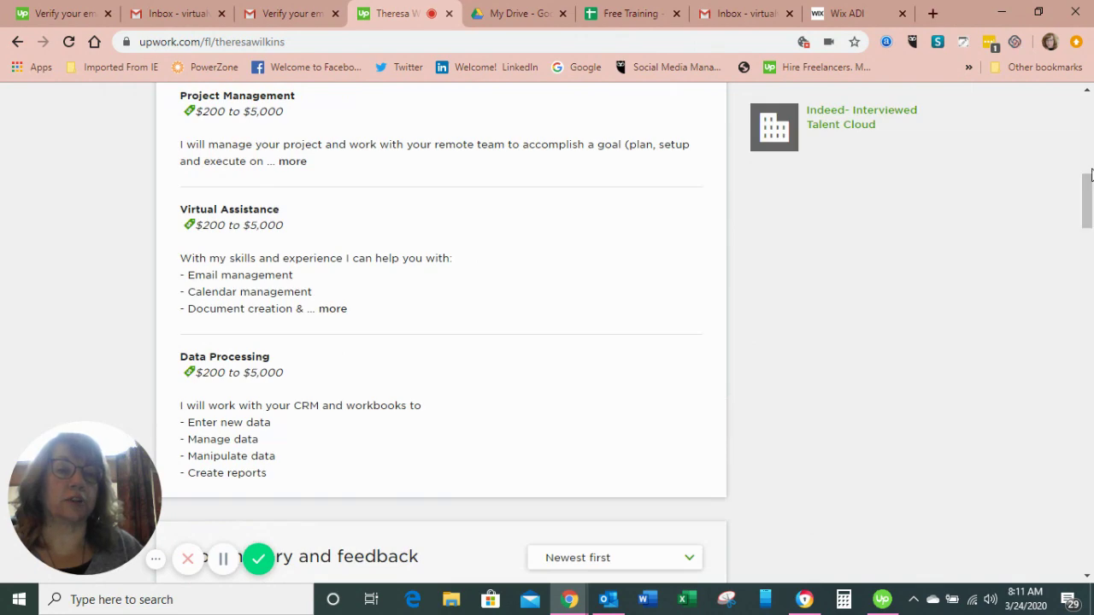
click(1087, 135)
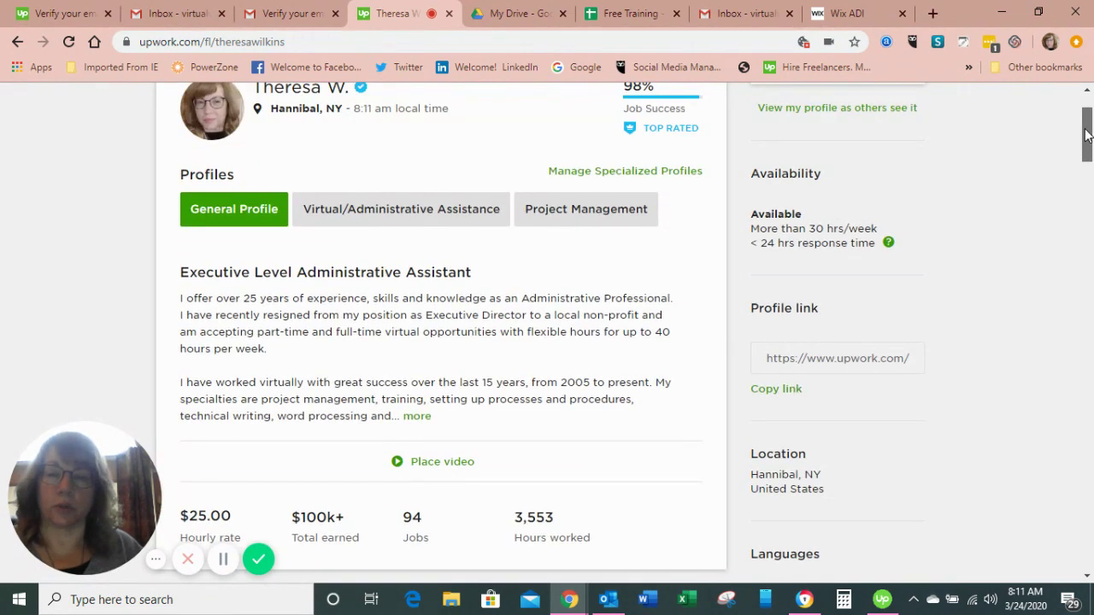
drag(1087, 135, 1089, 165)
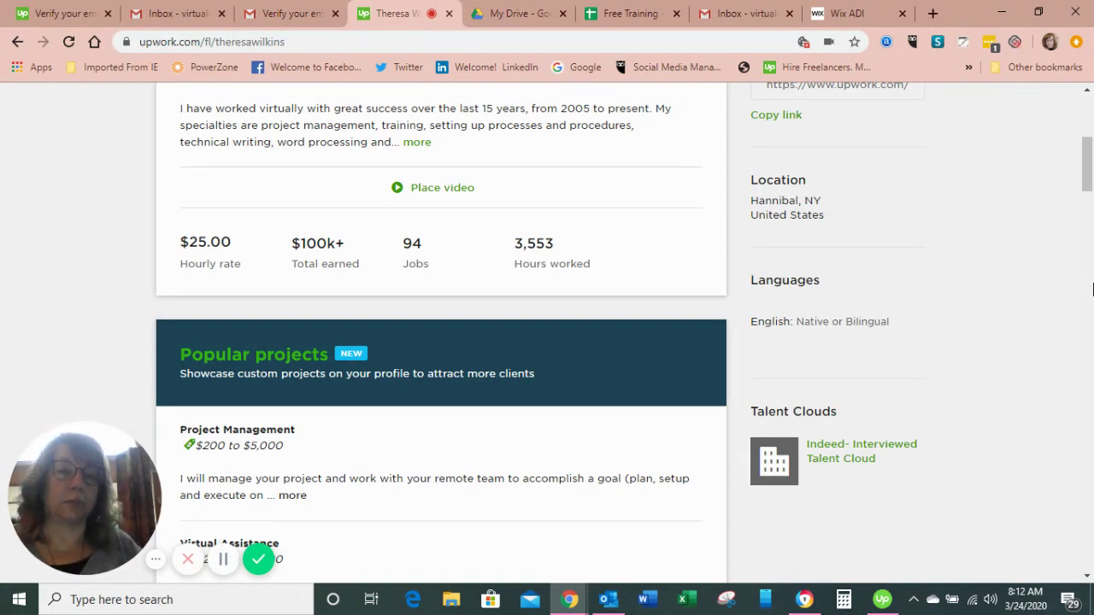
drag(1087, 171, 1087, 188)
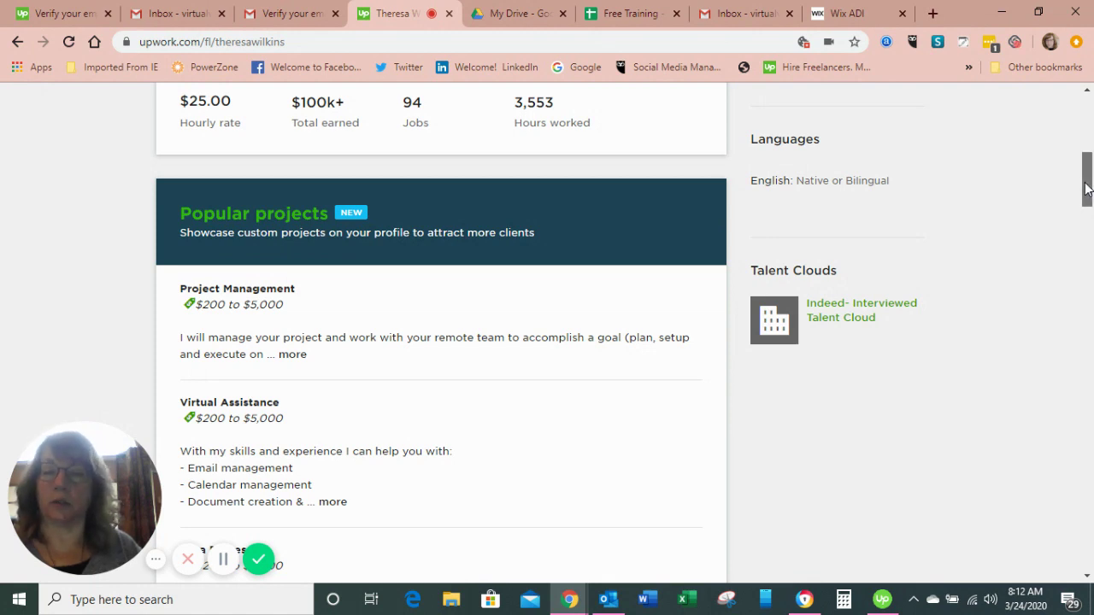
- Scroll down to Work history and feedback, then back up to the profile header
drag(1087, 188, 1090, 255)
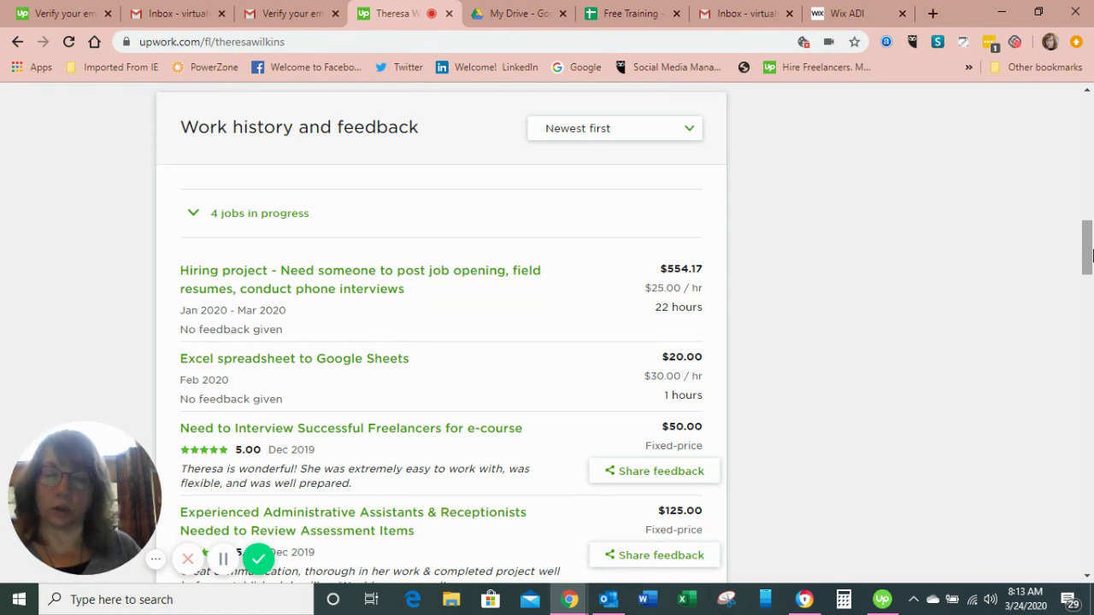
drag(1091, 254, 1079, 129)
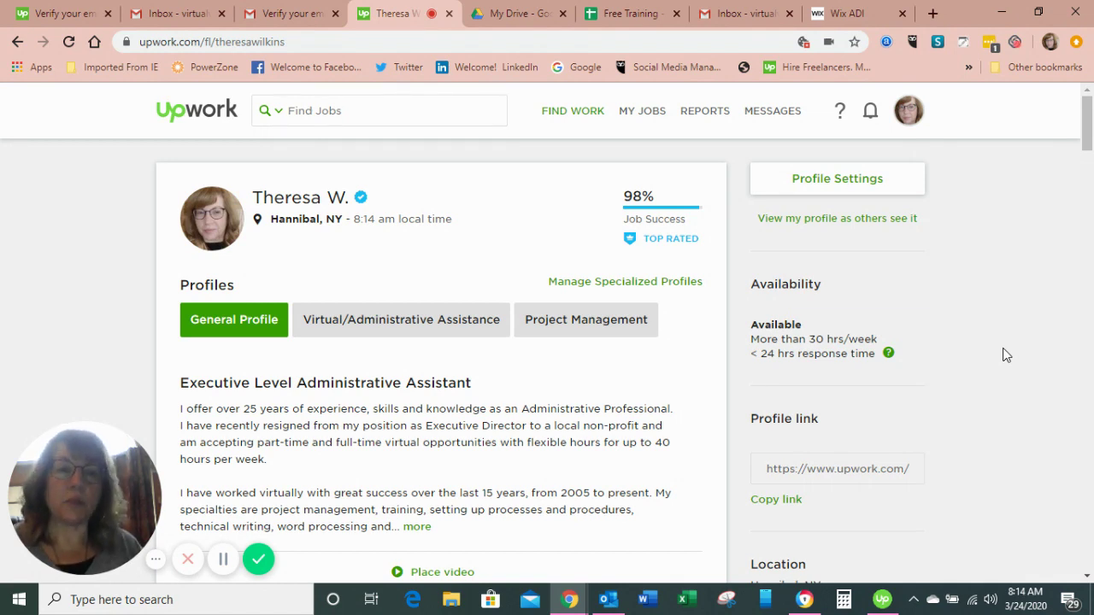
- Return to the Find Work feed and open the SEO Article Postings job, which needs 6 Connects
click(193, 119)
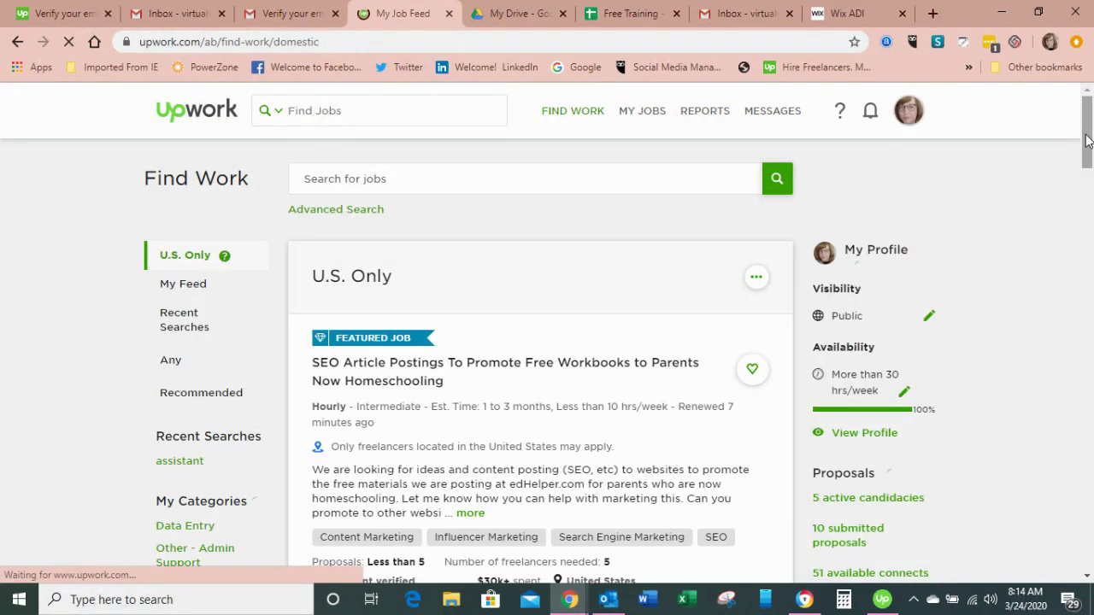
drag(1085, 141, 1088, 173)
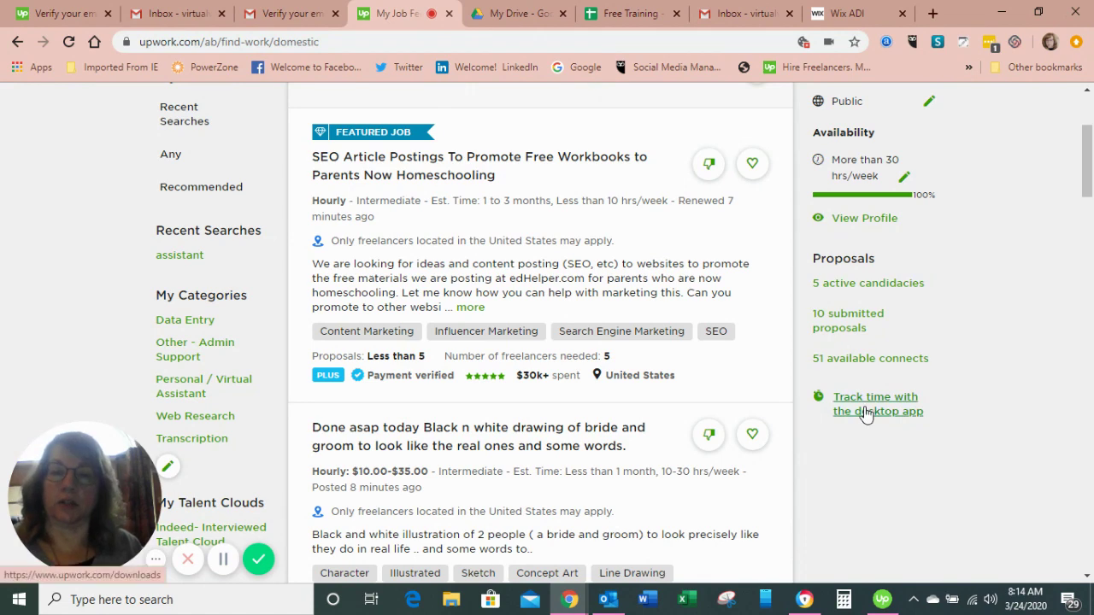
click(417, 160)
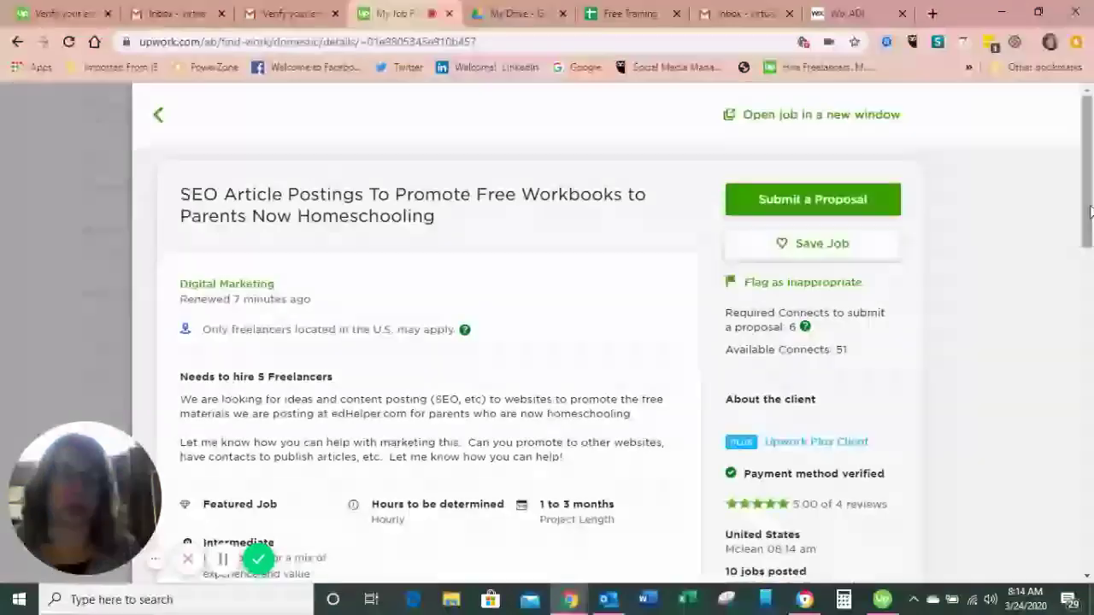
- Look over the SEO Article Postings details and client info, then return to the feed
scroll(1088, 214, down, 1)
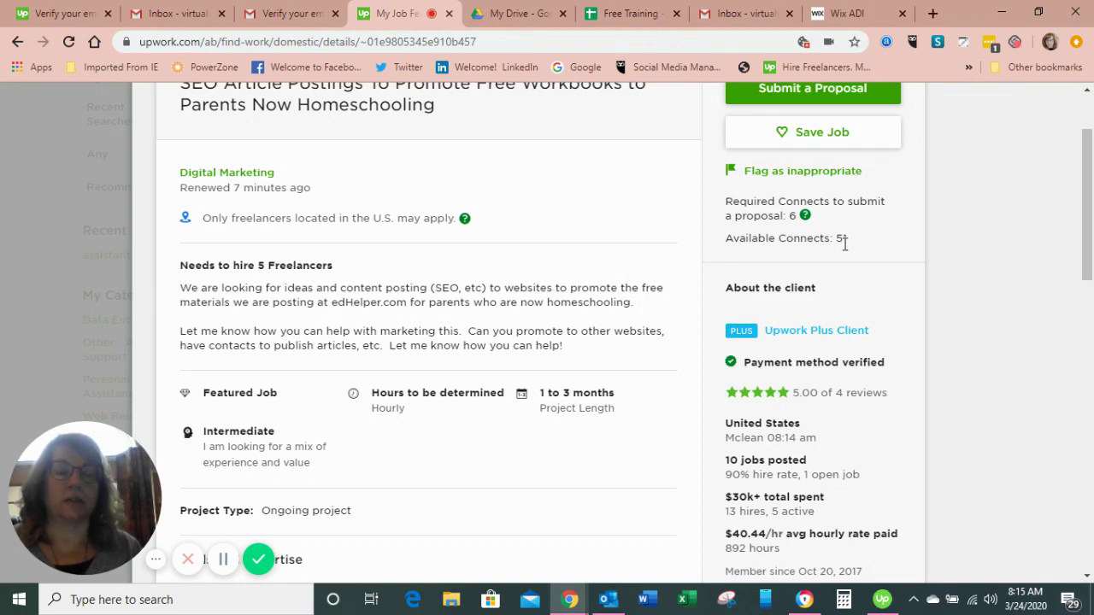
scroll(1086, 221, up, 2)
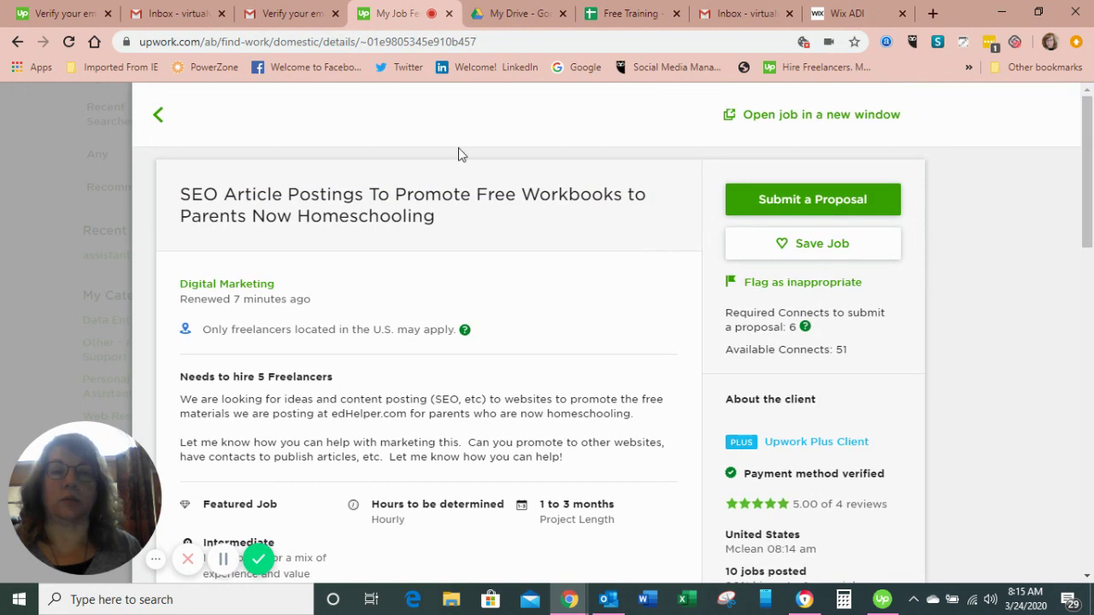
click(160, 118)
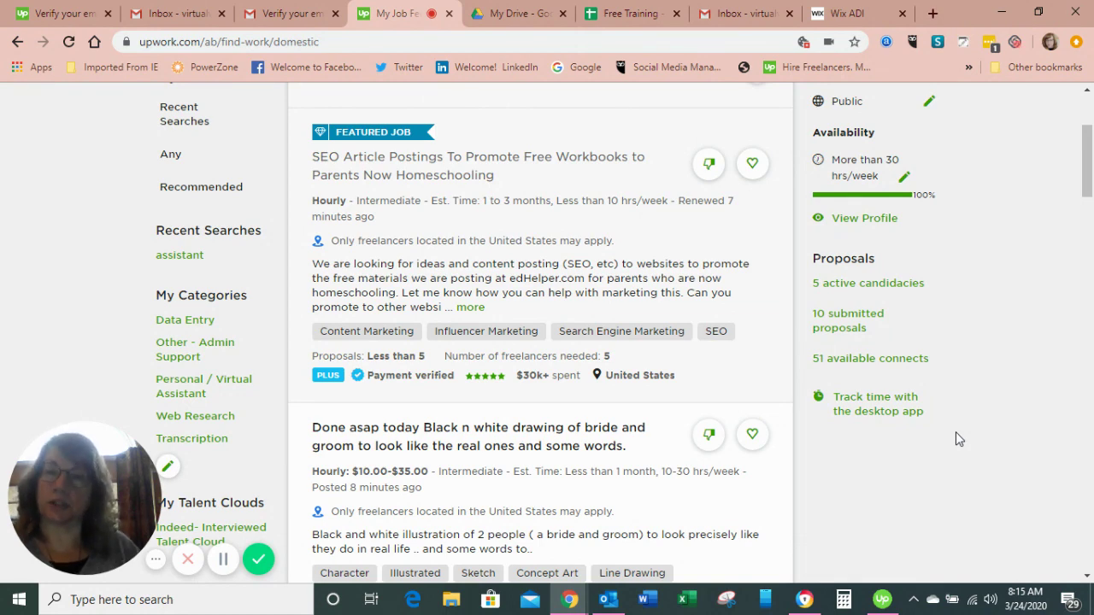
click(462, 177)
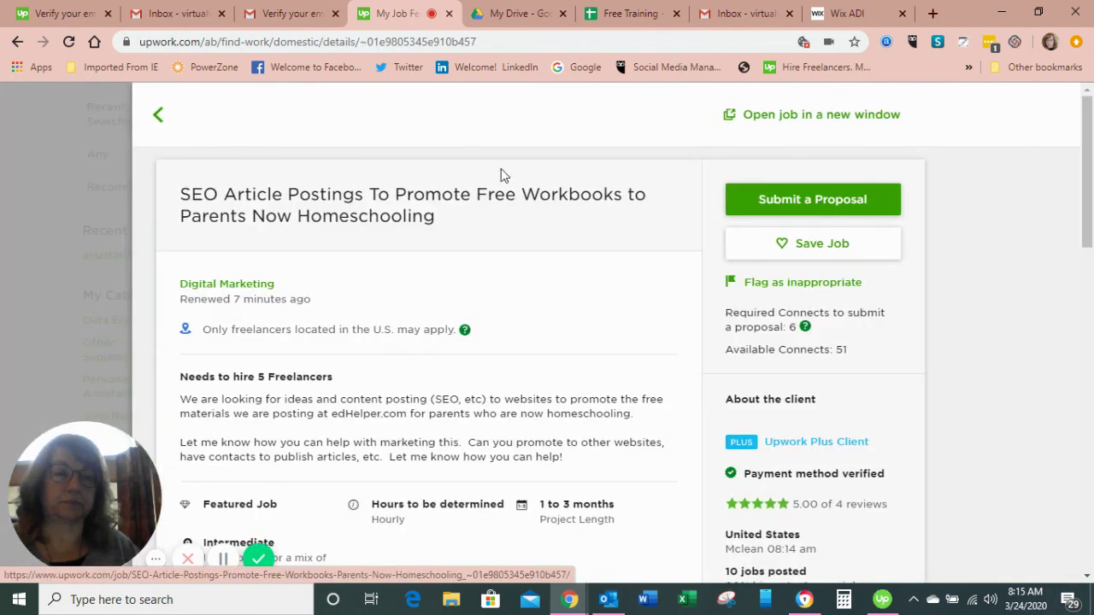
drag(1091, 192, 1091, 358)
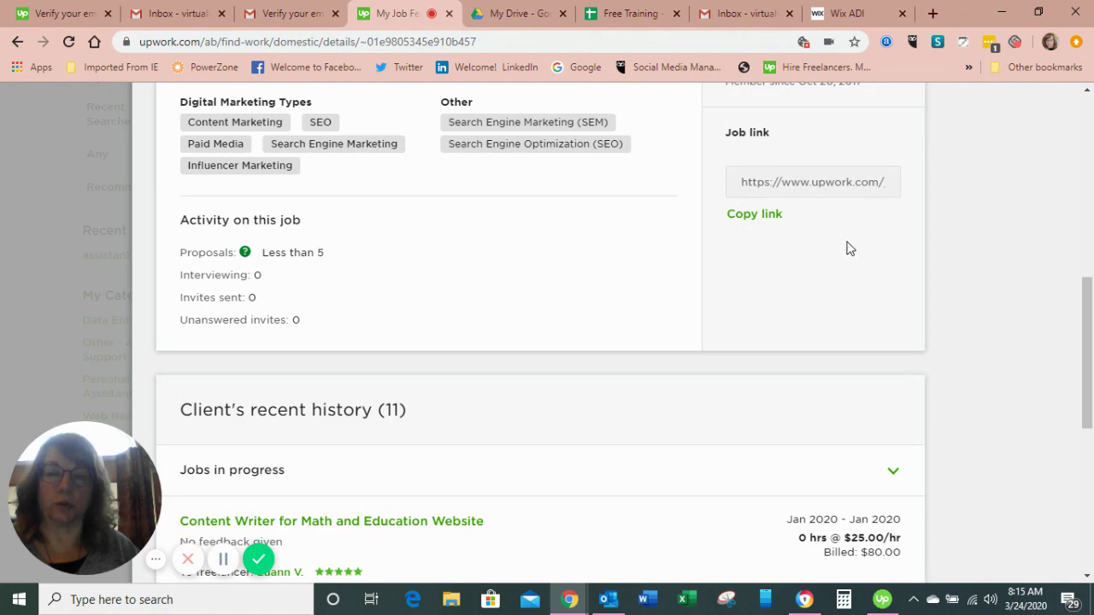
drag(1091, 324, 1050, 159)
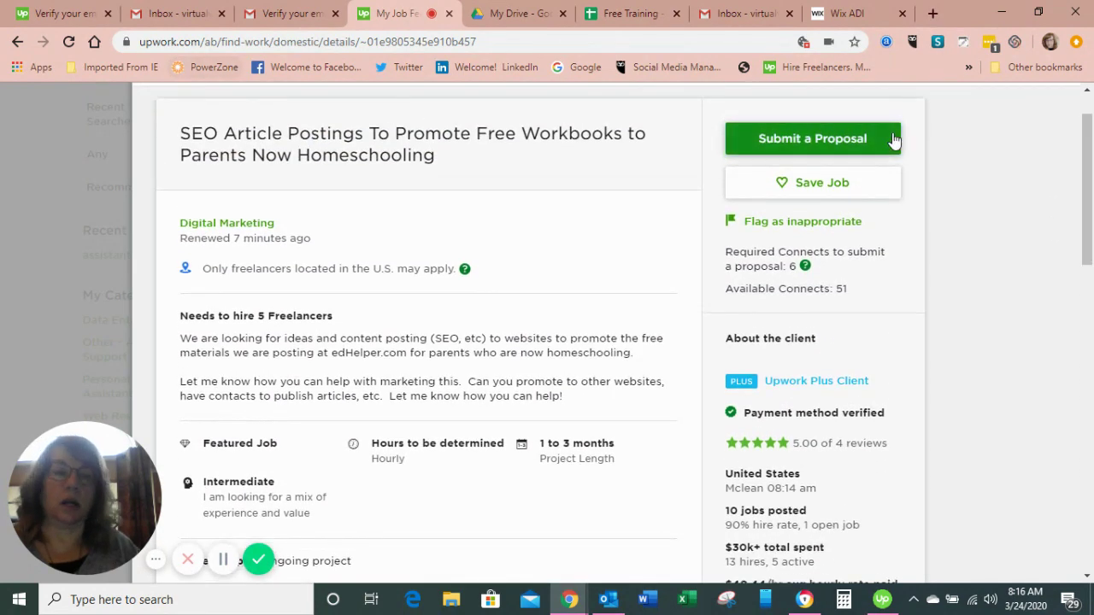
drag(1085, 200, 1081, 150)
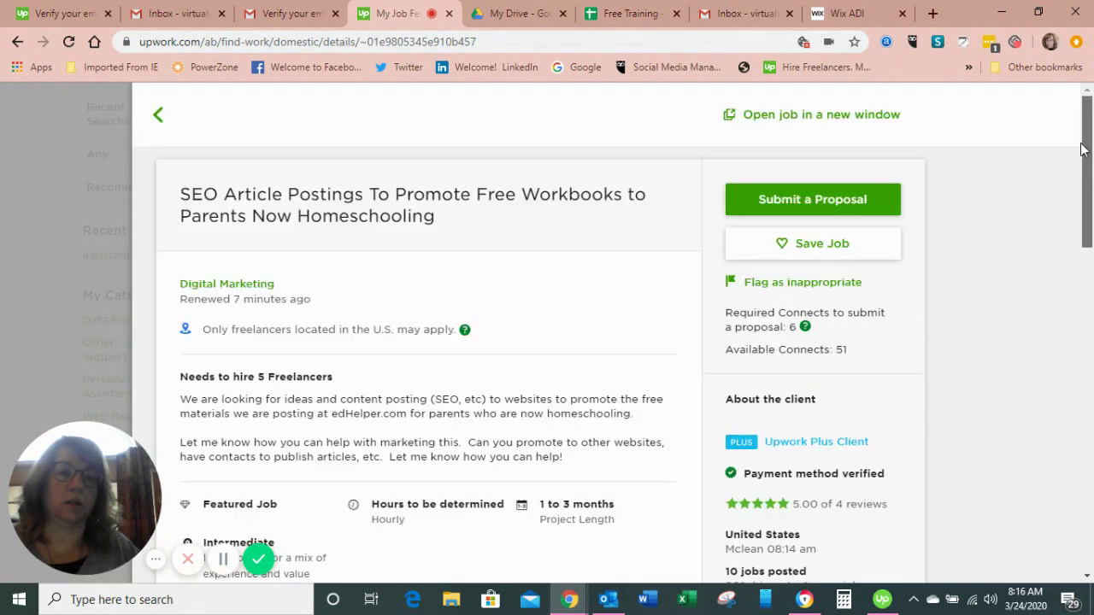
click(156, 117)
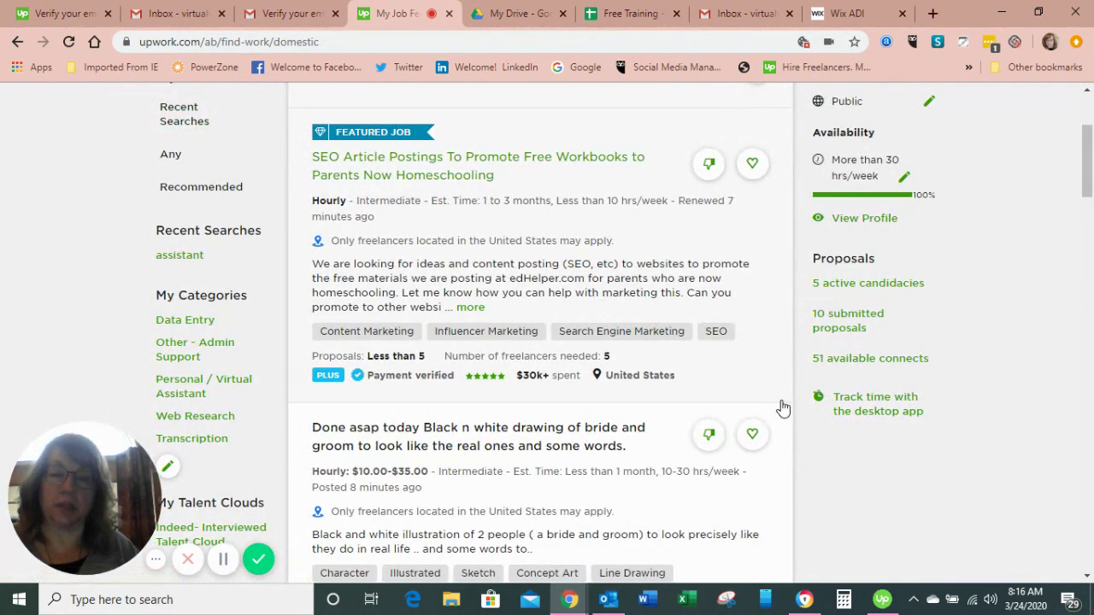
drag(1088, 179, 1087, 223)
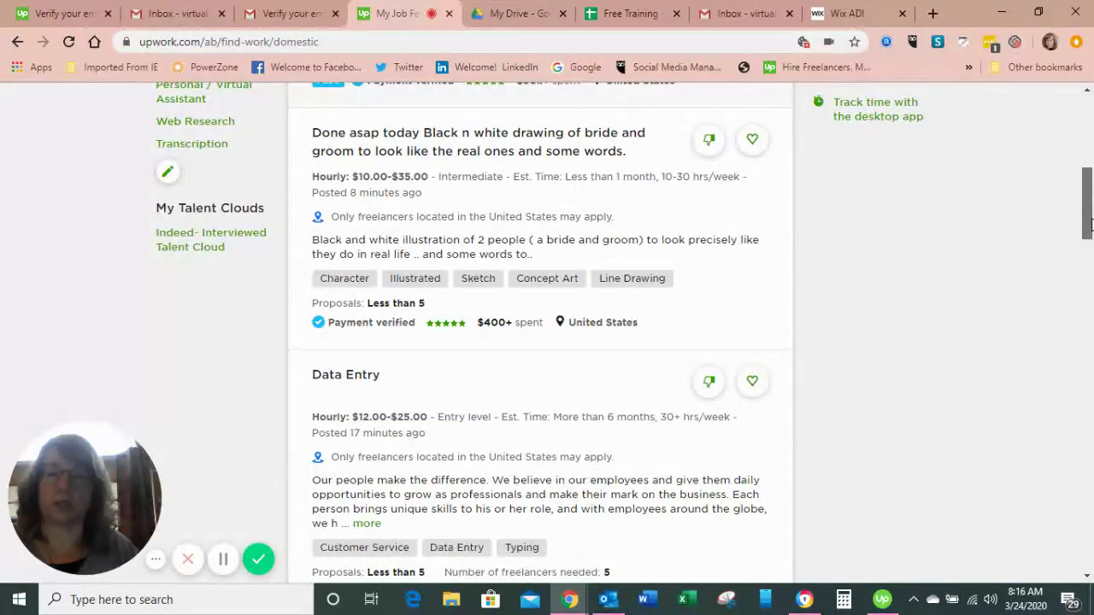
- Read the bride-and-groom drawing job's details, skills and client info, then return to the feed
click(459, 154)
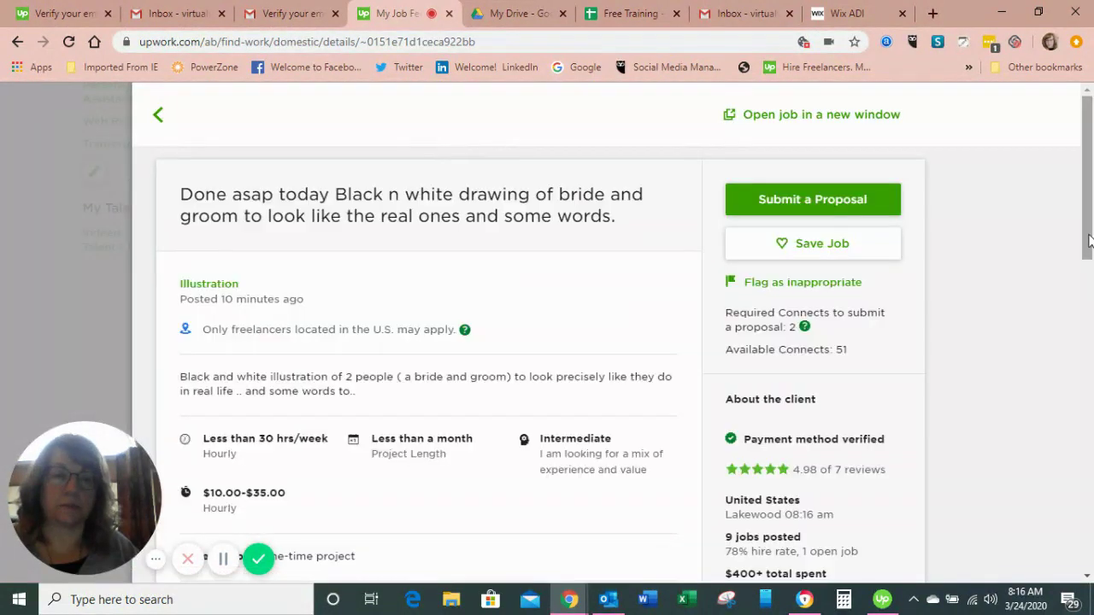
drag(1090, 242, 1089, 282)
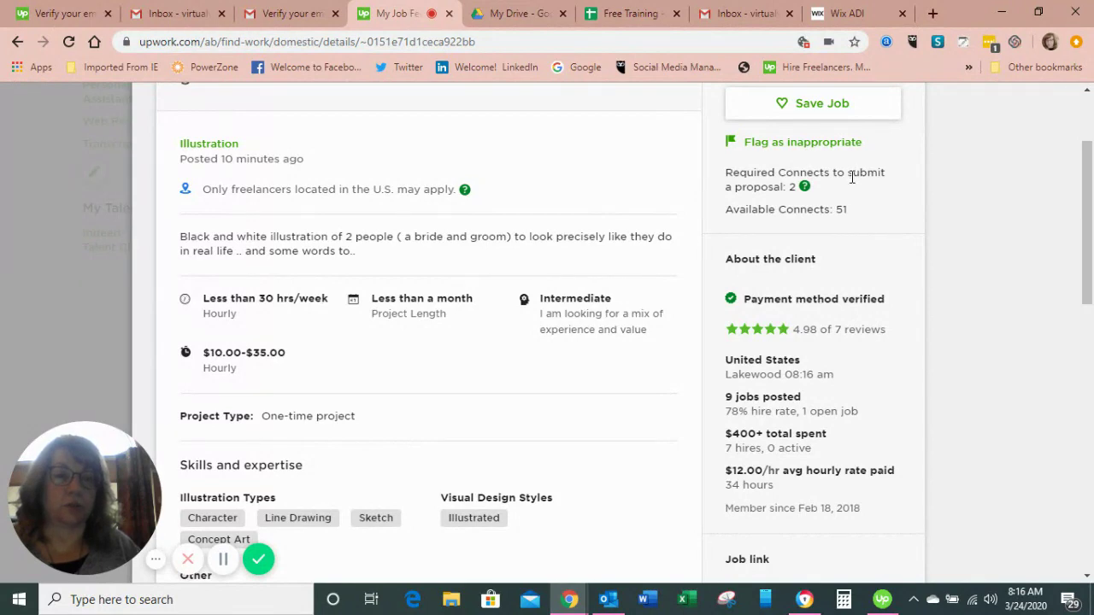
drag(1089, 238, 1090, 195)
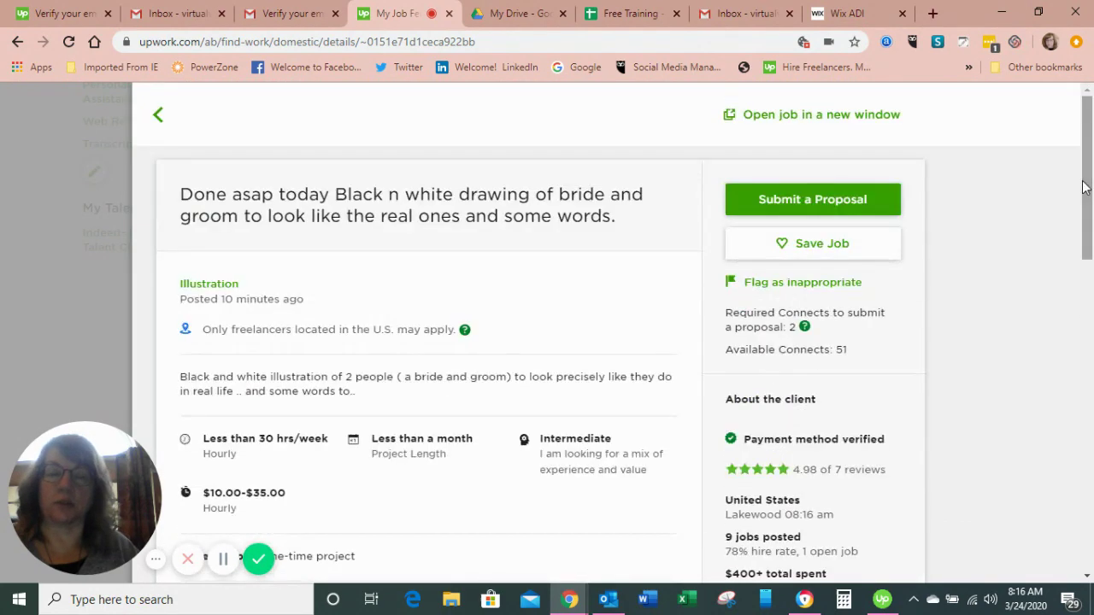
click(154, 116)
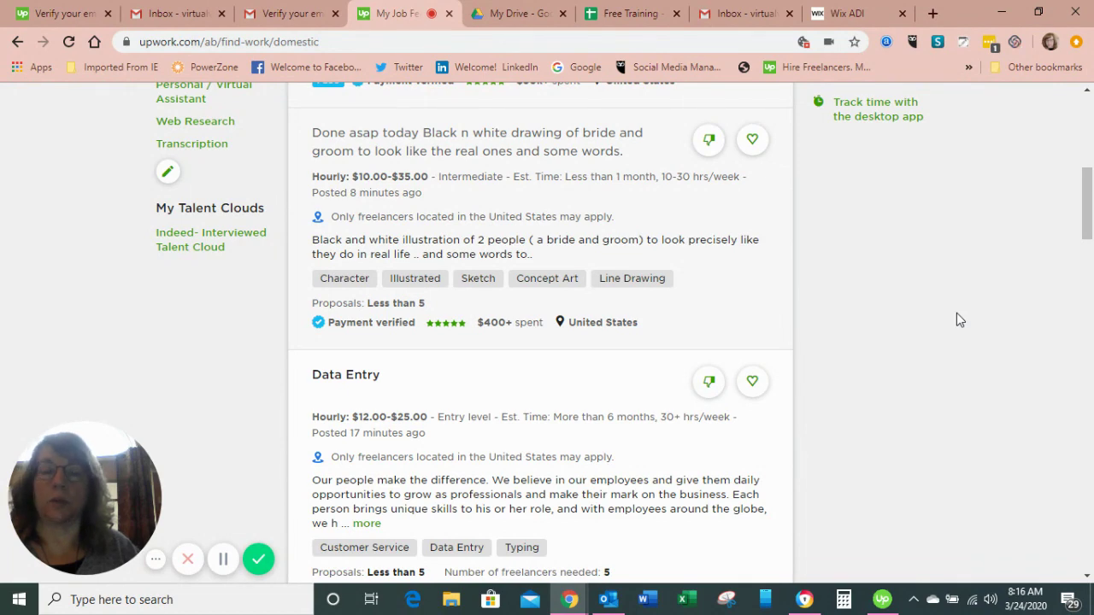
- Scroll to the top of Find Work to show the U.S. Only feed and 51 available connects
drag(1087, 234, 1086, 154)
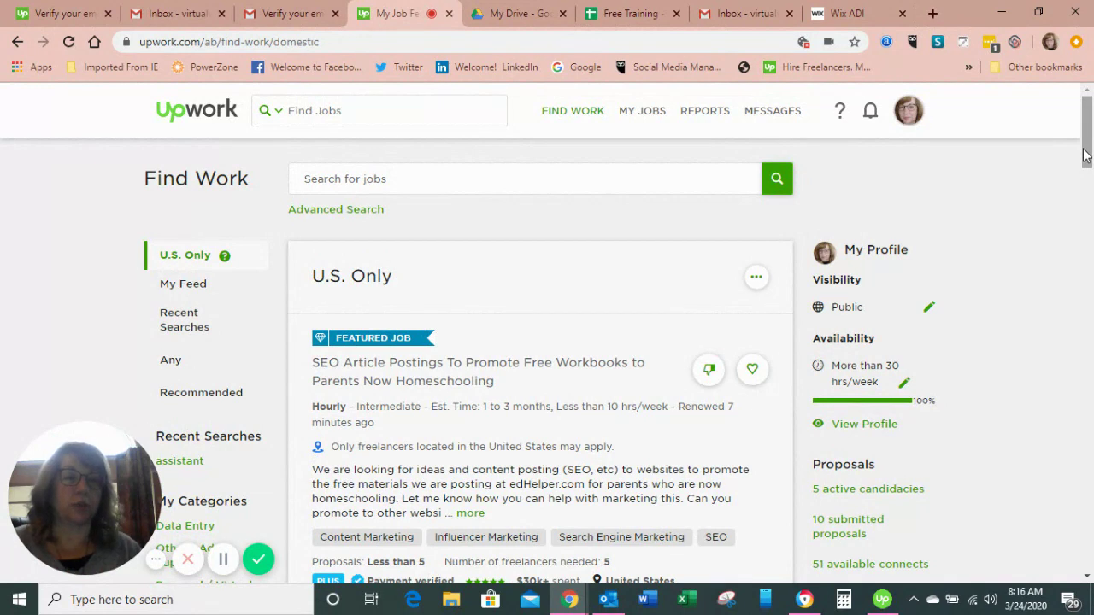